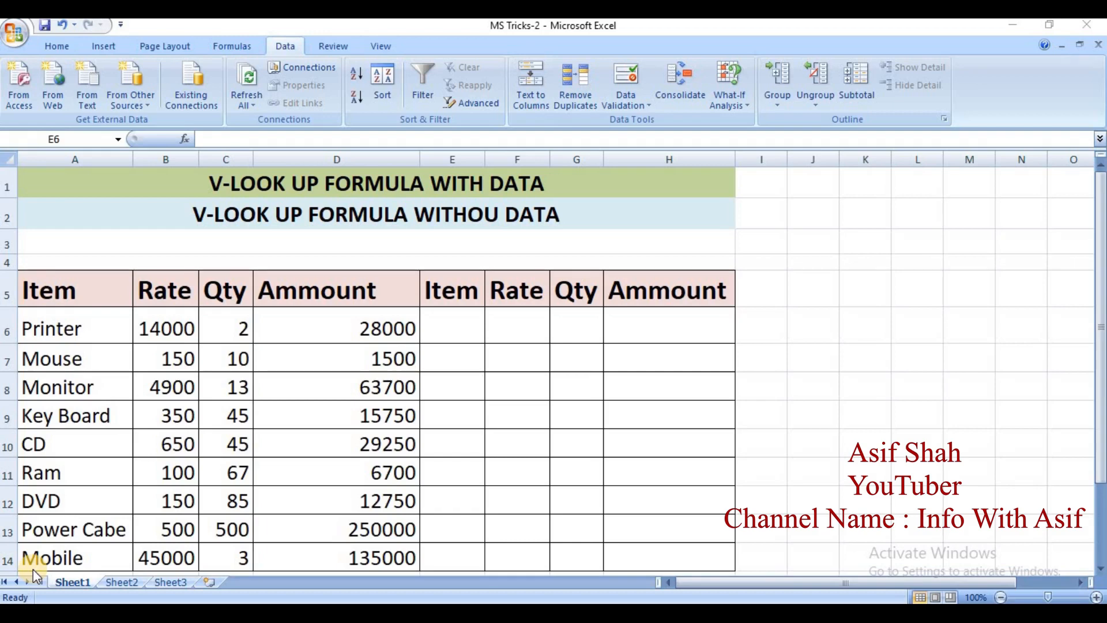
left_click(457, 323)
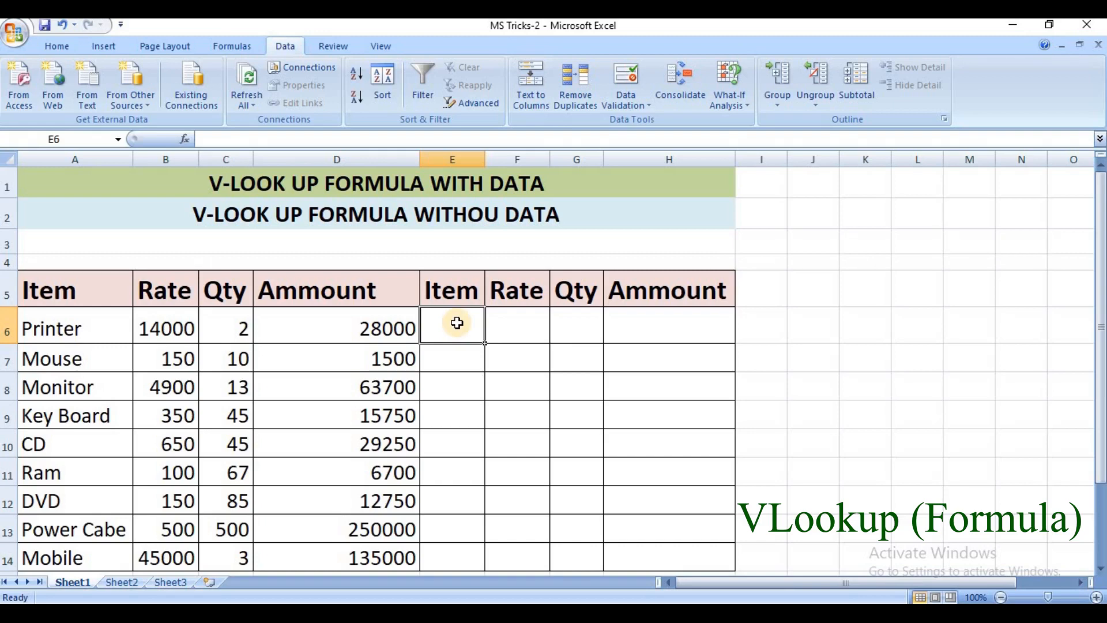
left_click(519, 328)
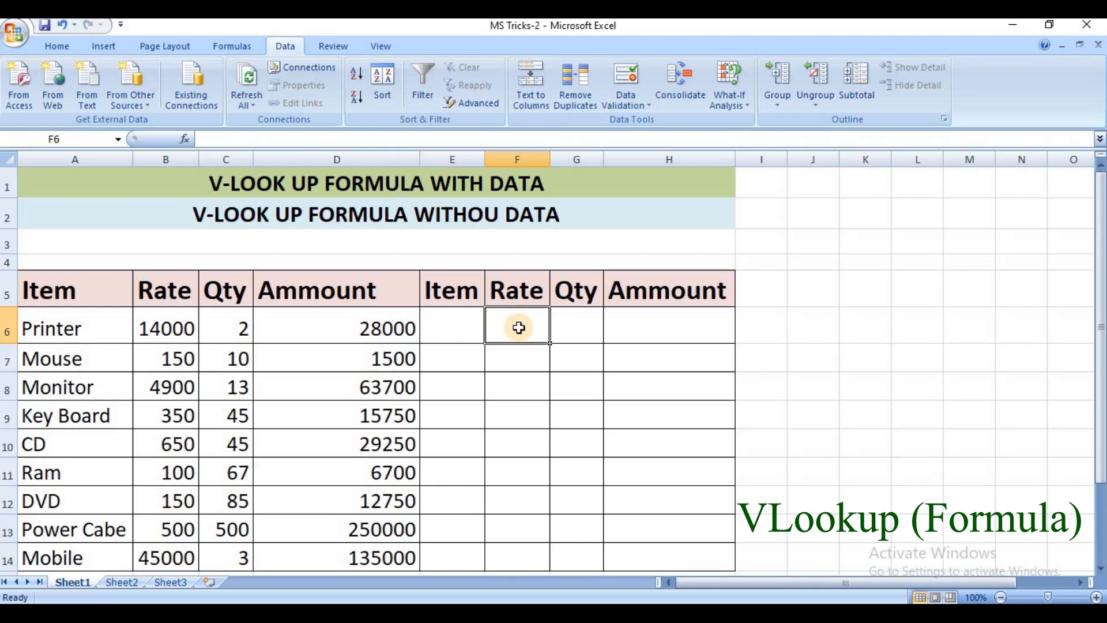
left_click(451, 319)
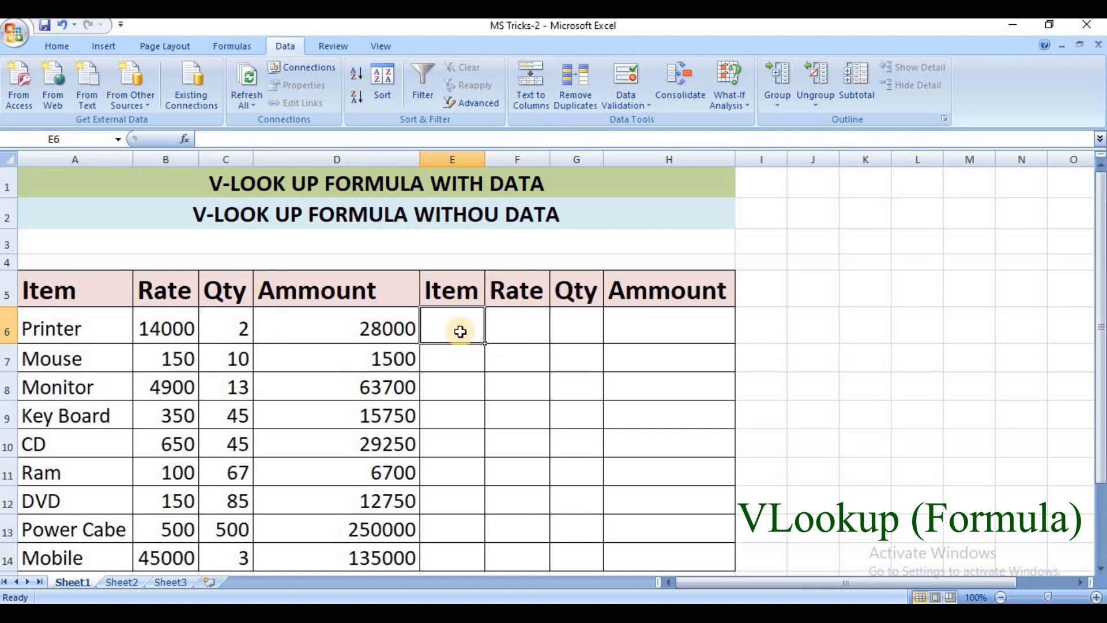
Step: Start a VLOOKUP formula in cell F6, under the second Rate heading, up to its opening parenthesis
left_click(518, 329)
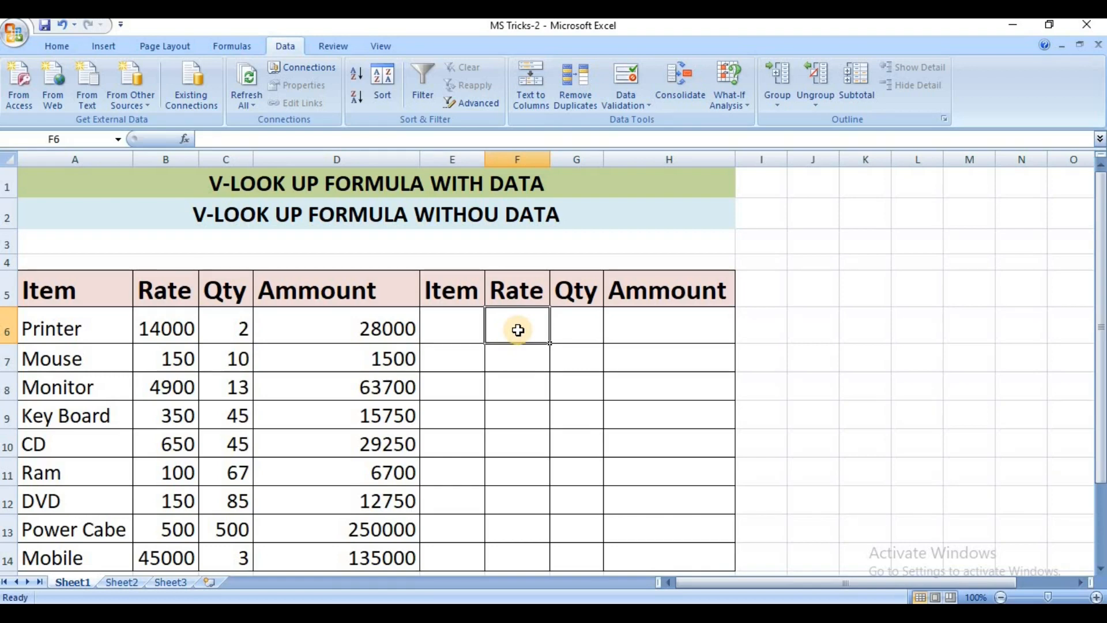
type("=")
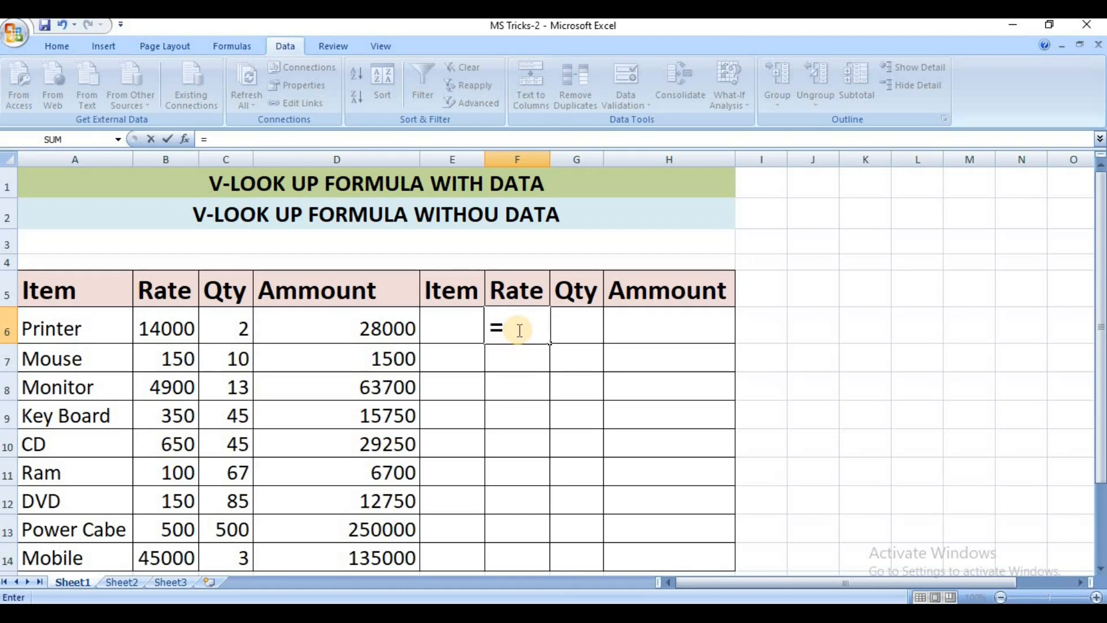
type("lookup")
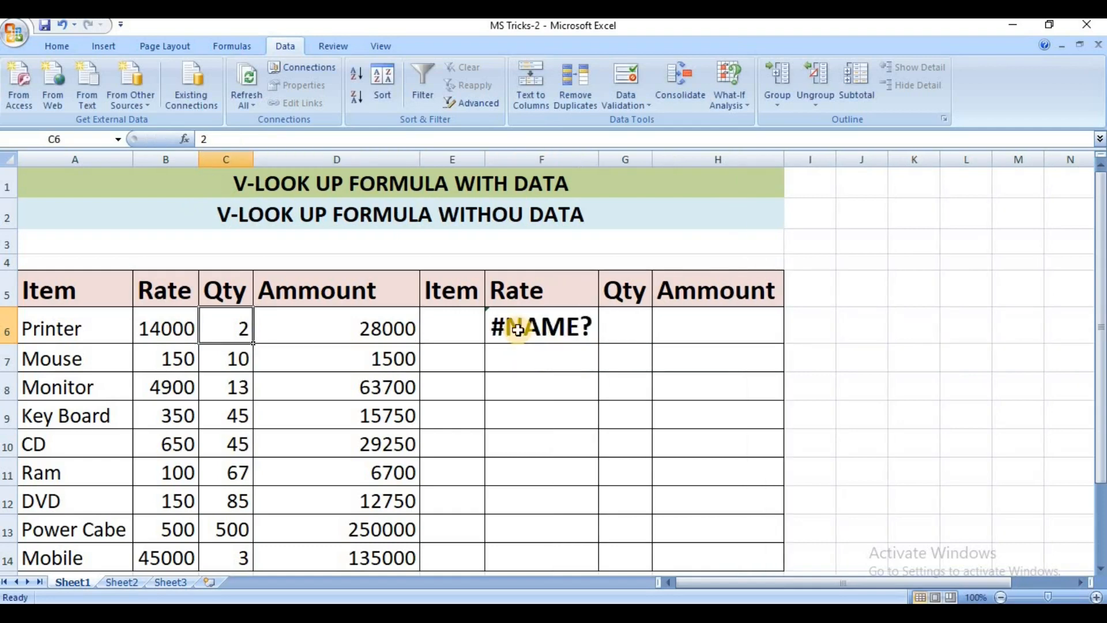
double_click(531, 334)
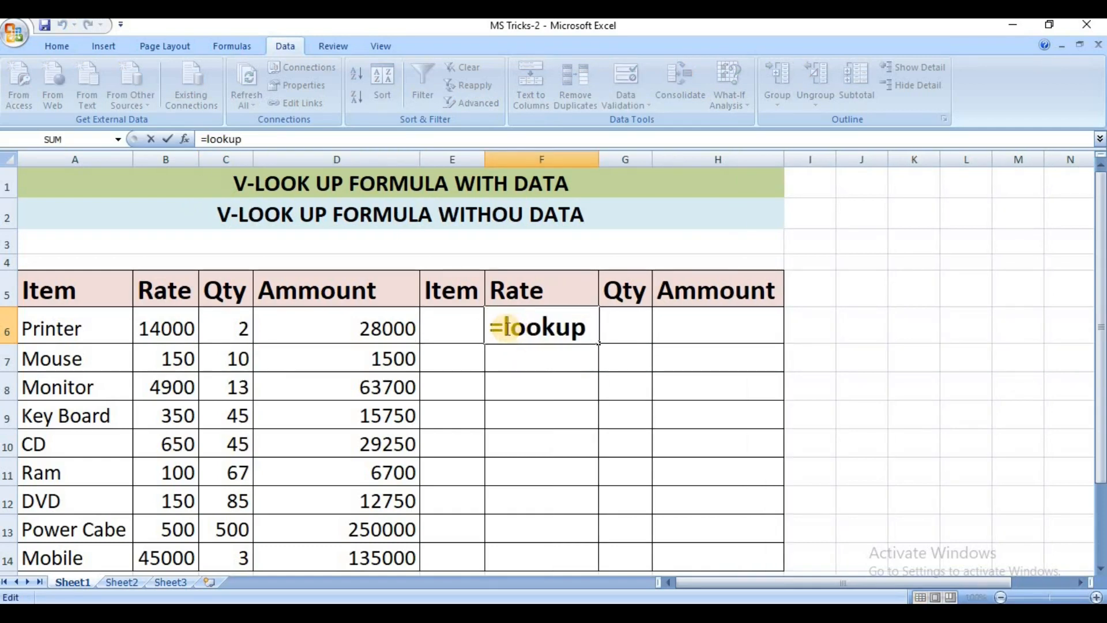
left_click(506, 332)
type("v")
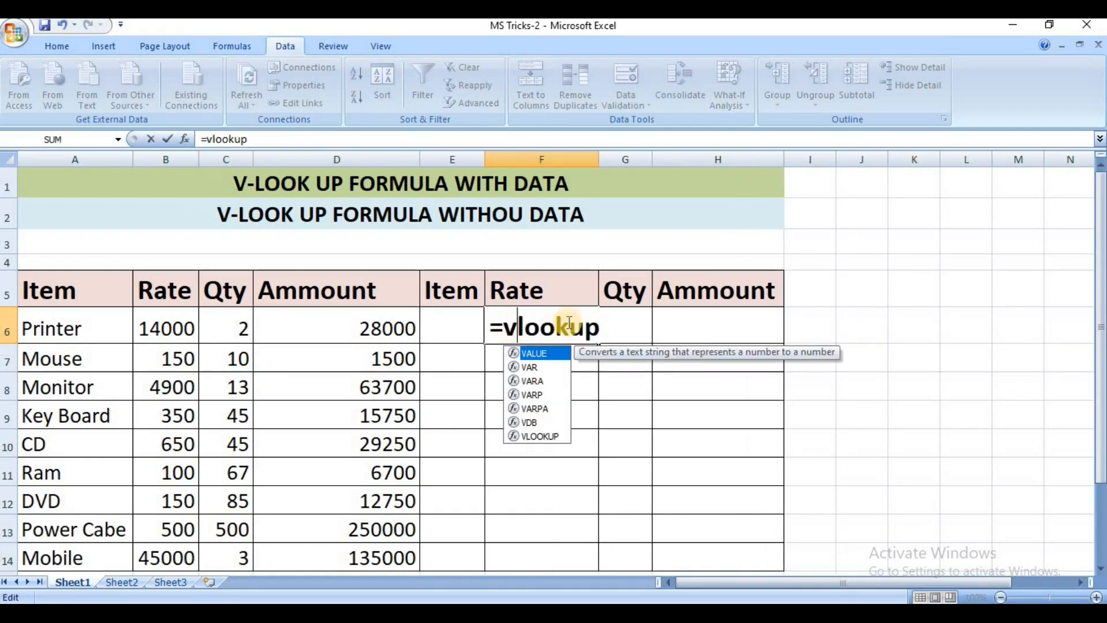
left_click(605, 339)
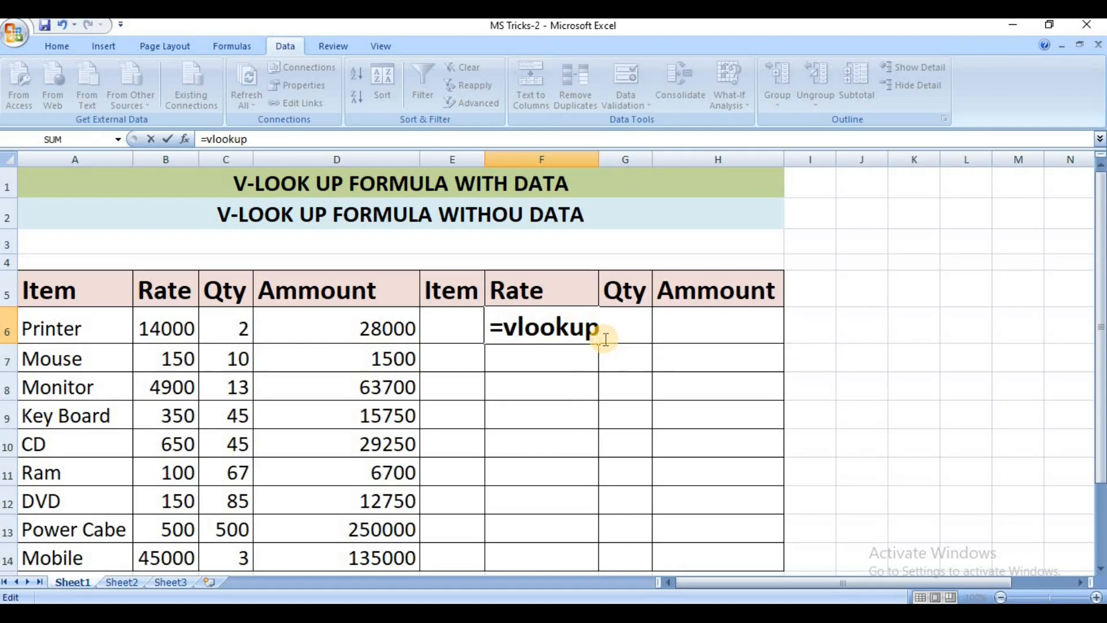
type("(")
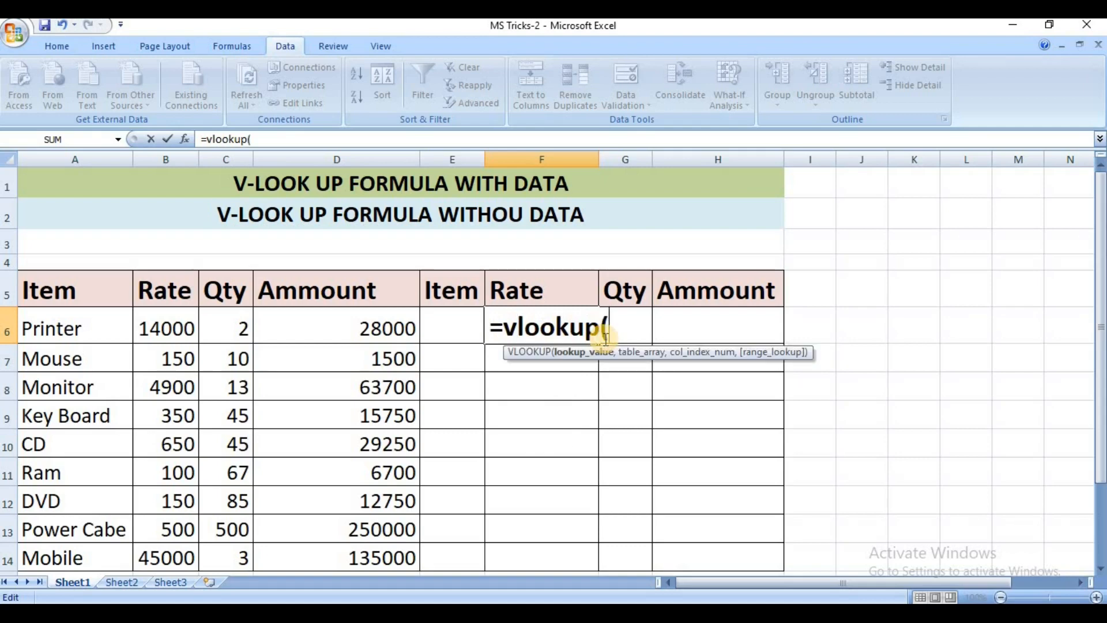
Step: Complete the F6 formula with lookup value E6, table range A6:D14, column index 2 and exact match 0
left_click(449, 321)
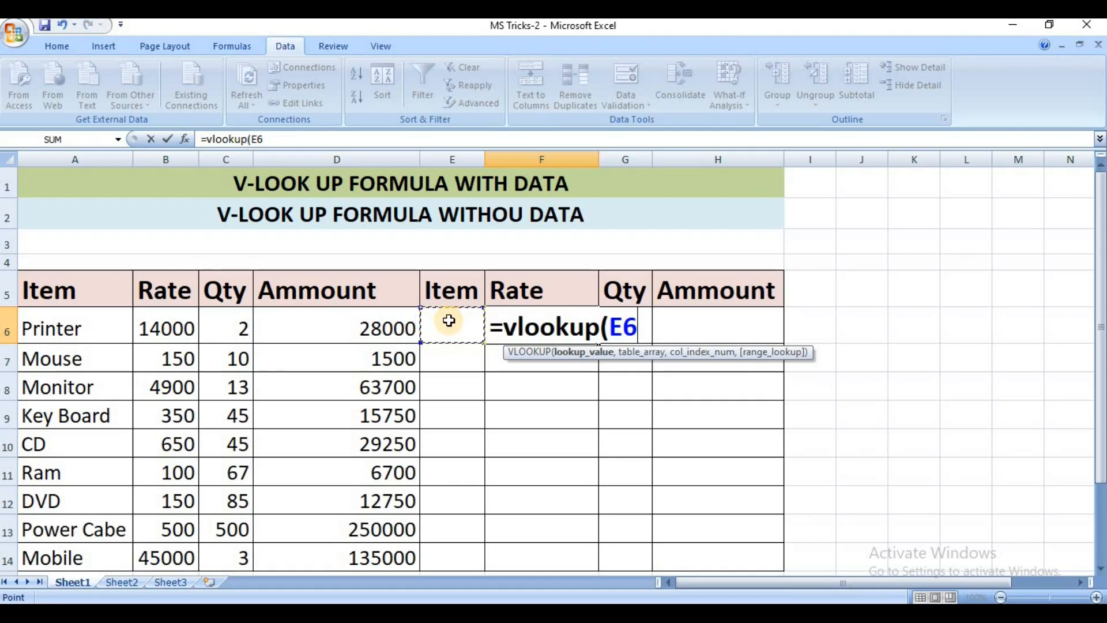
type(",")
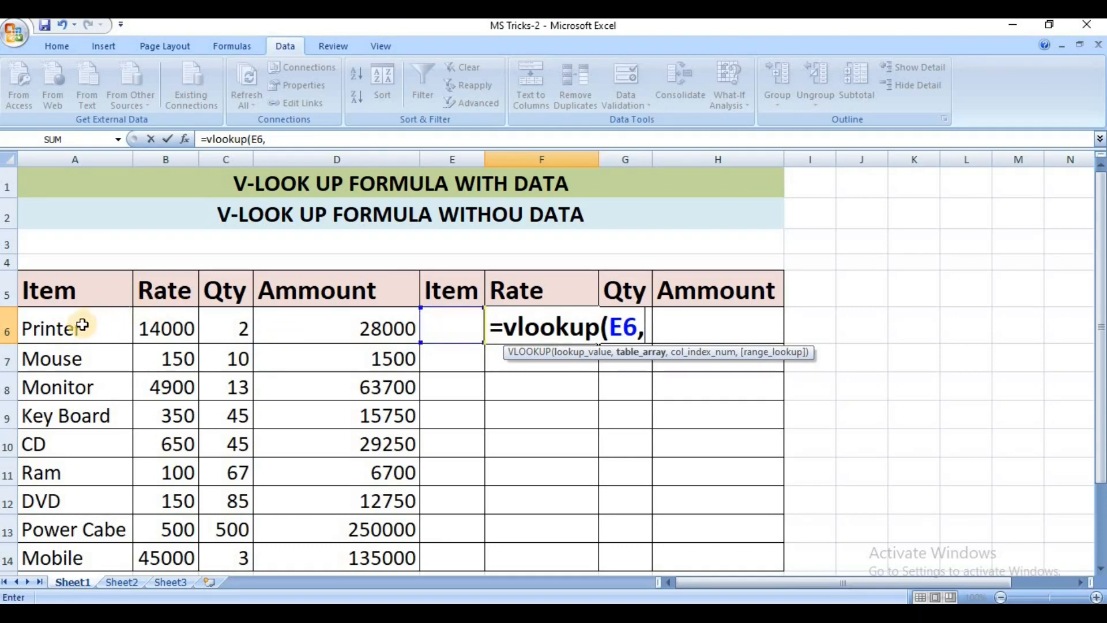
left_click_drag(77, 329, 300, 557)
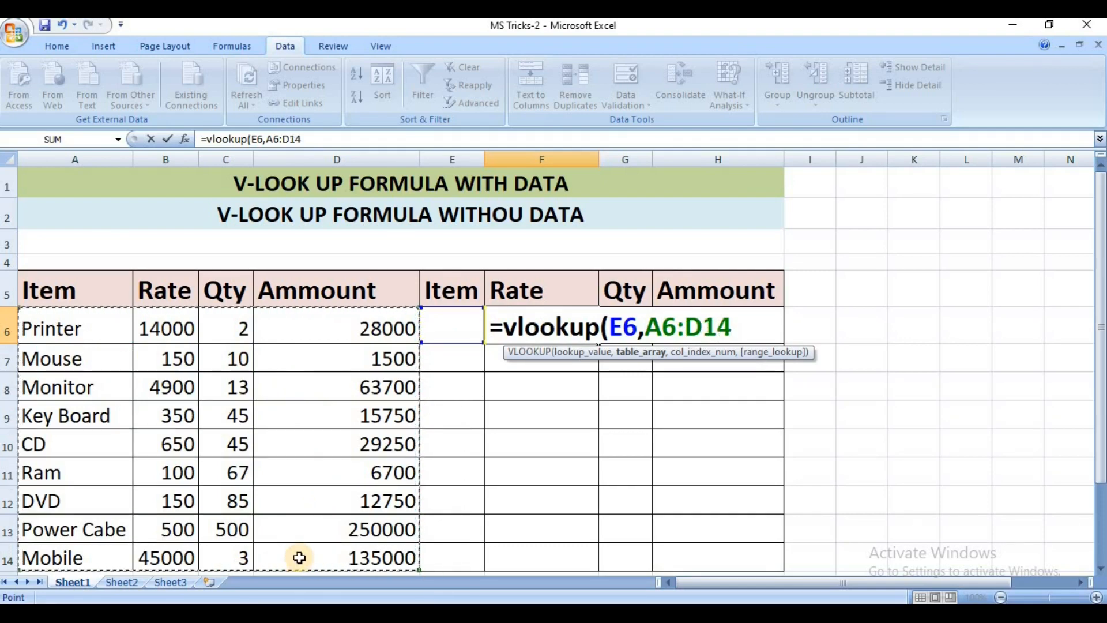
type(",")
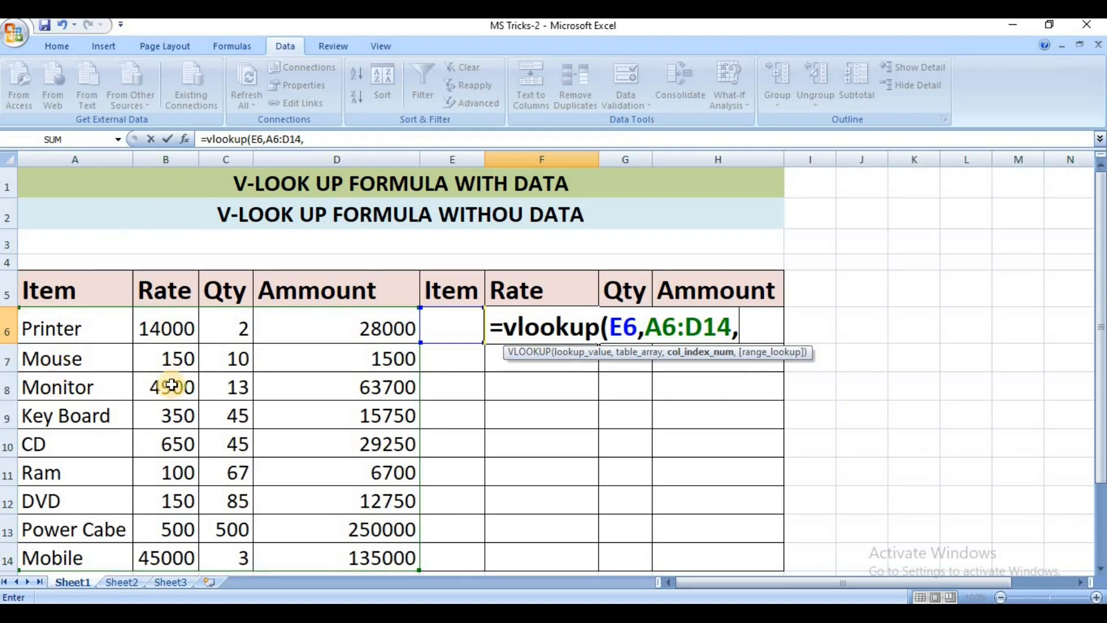
type("2,")
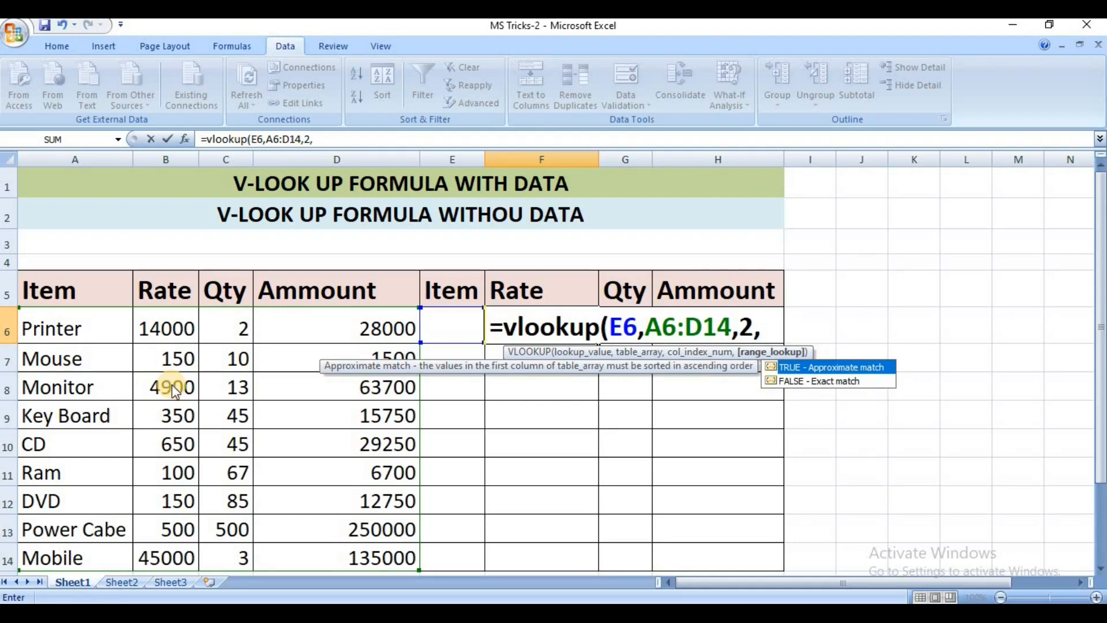
type("0)")
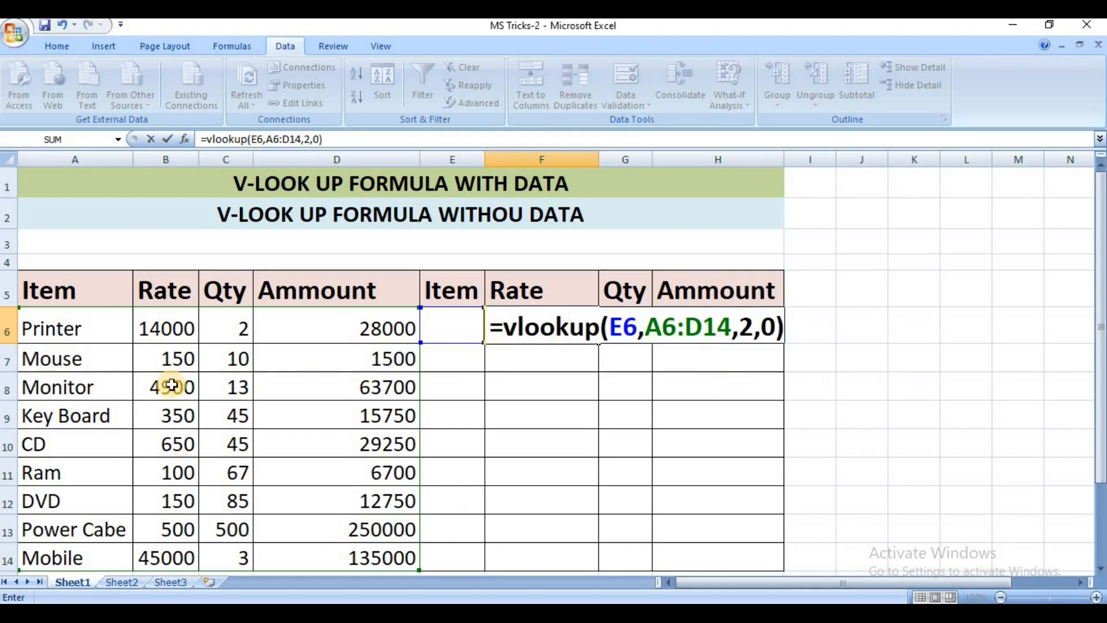
key("Return")
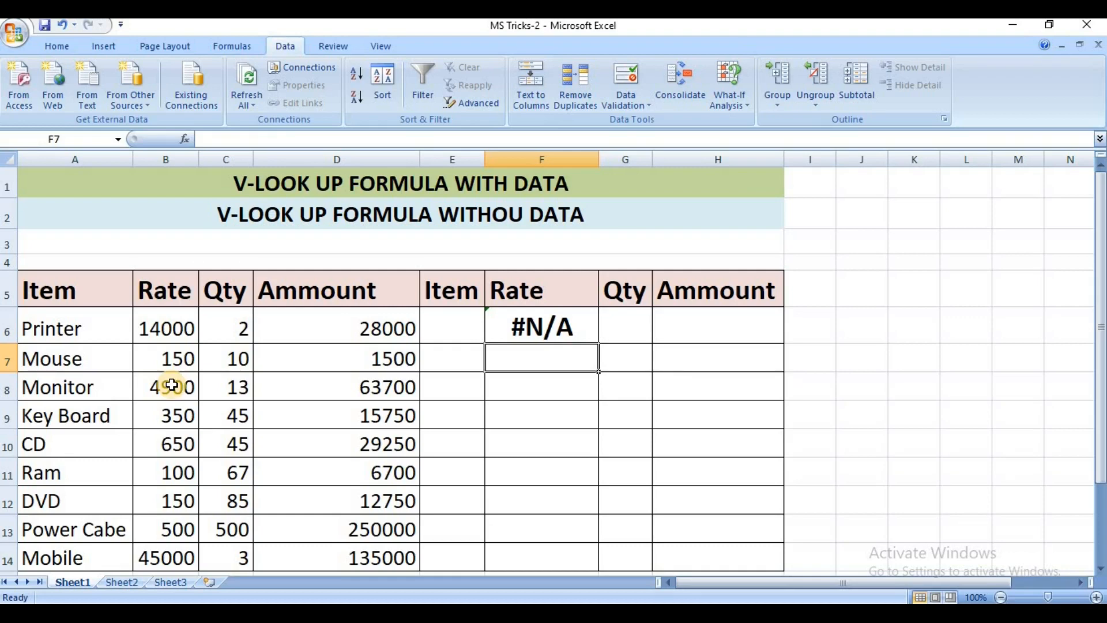
Step: Enter CD as the lookup item in cell E6
left_click(451, 325)
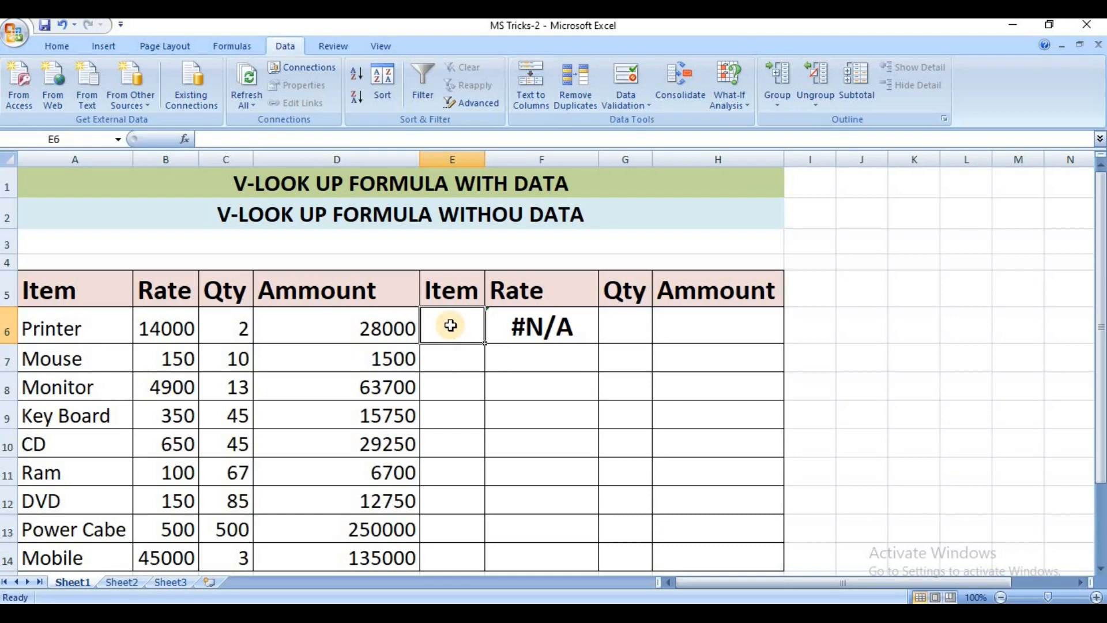
type("CD")
key("Return")
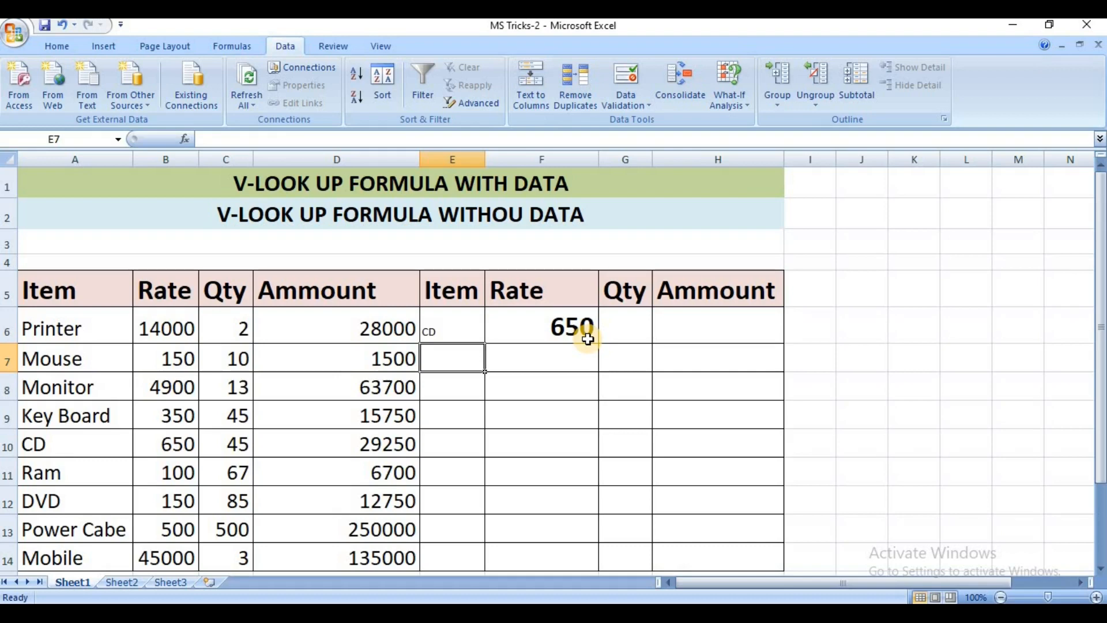
Step: Enter the formula =VLOOKUP(E6,A6:D14,3,0) in cell G6 to retrieve the item's quantity
left_click(630, 333)
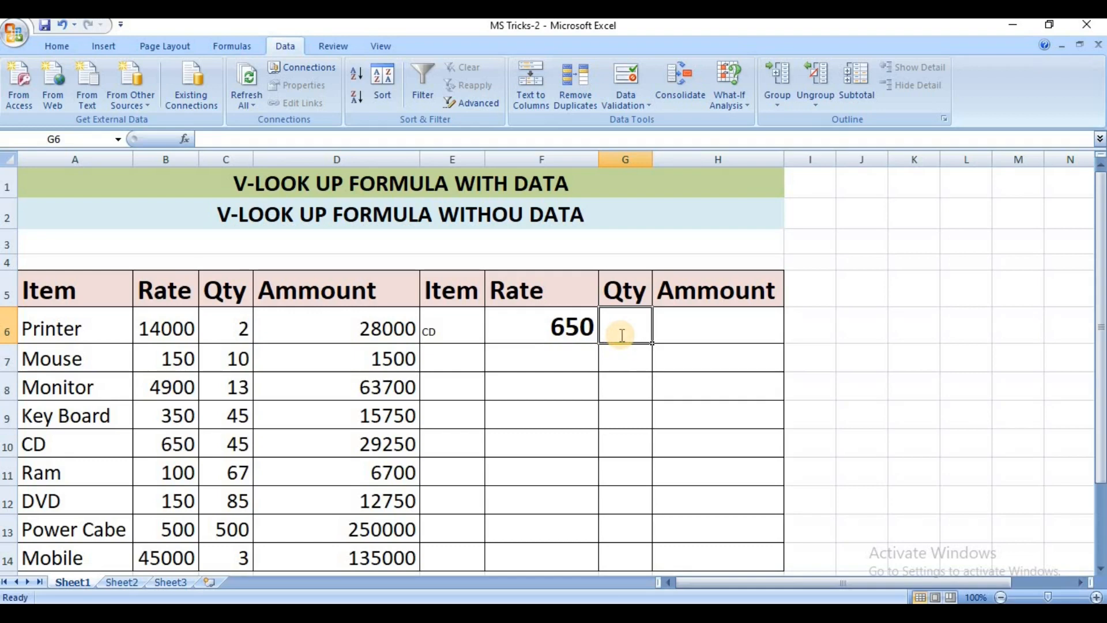
type("=")
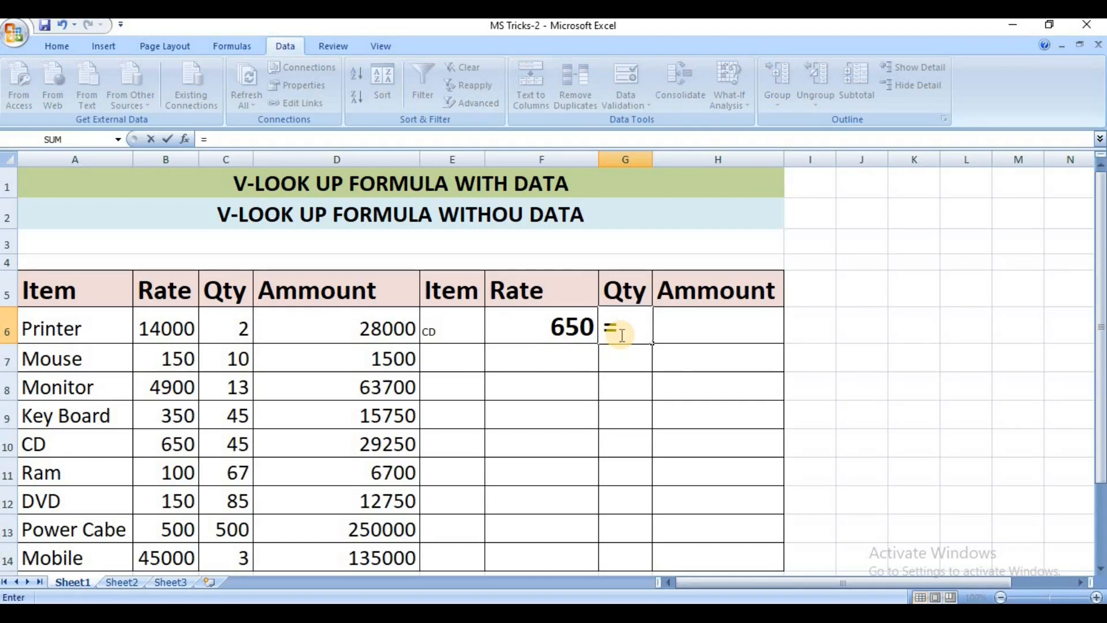
type("VLOOKUP(")
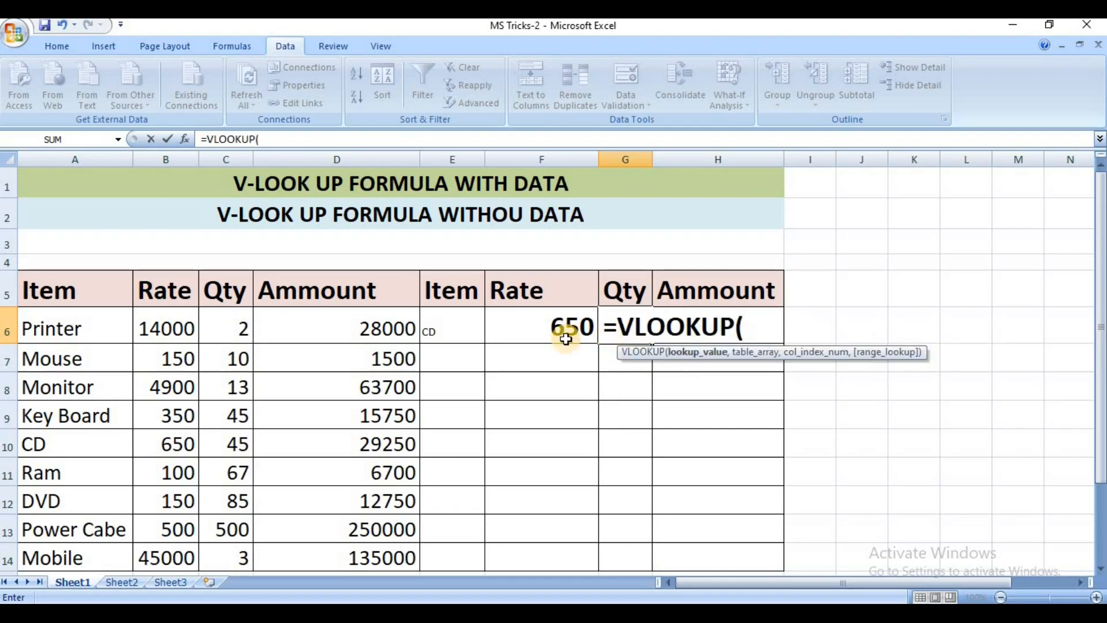
left_click(472, 330)
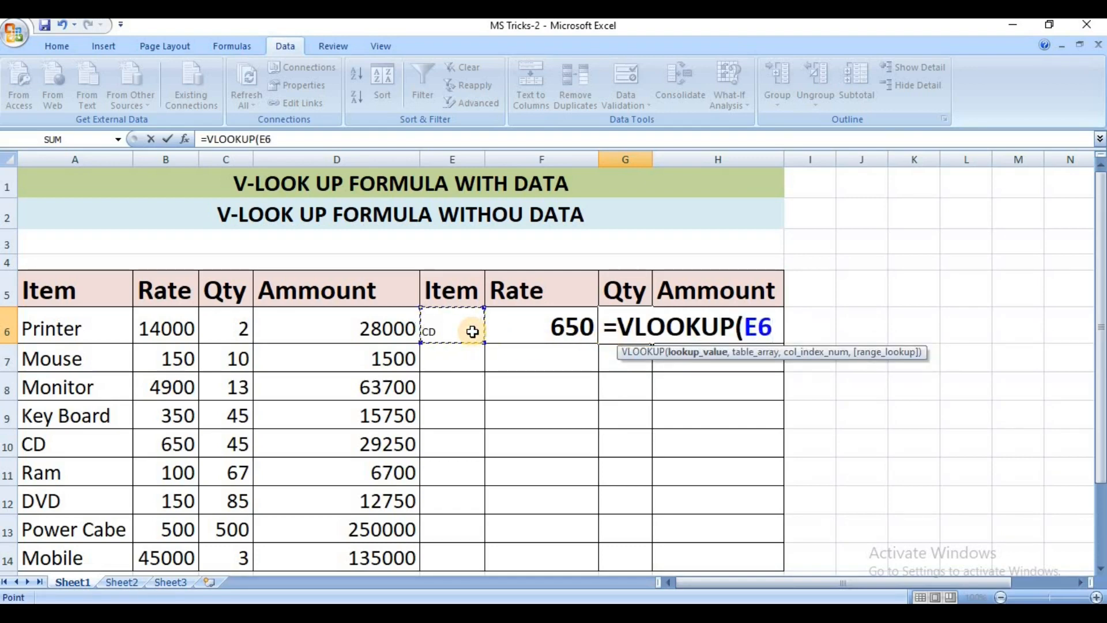
type(",")
left_click_drag(47, 323, 350, 558)
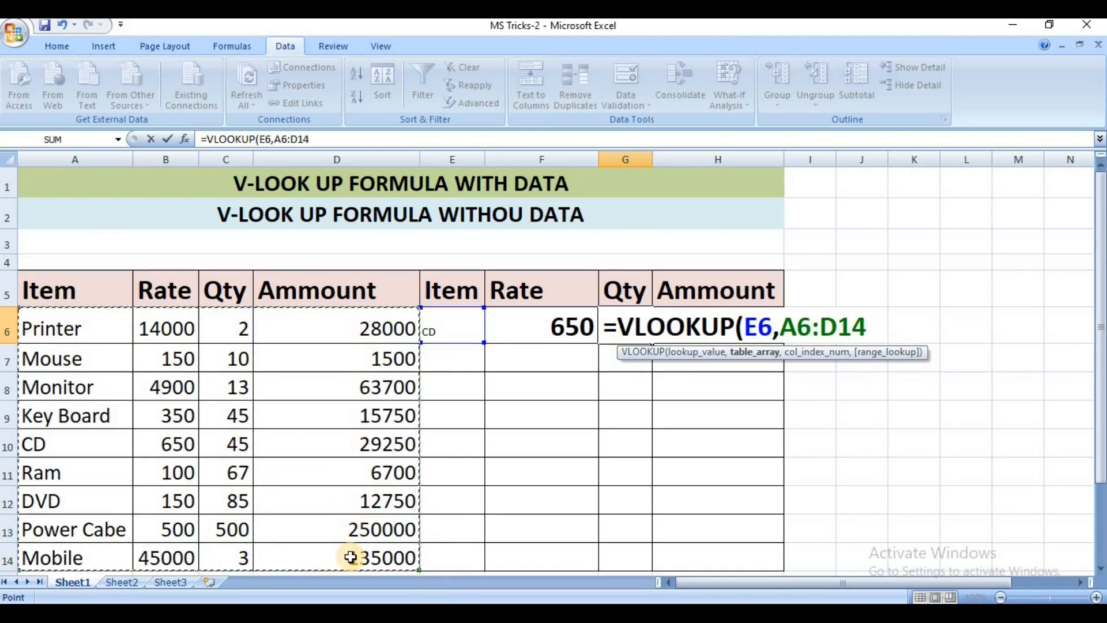
type(",")
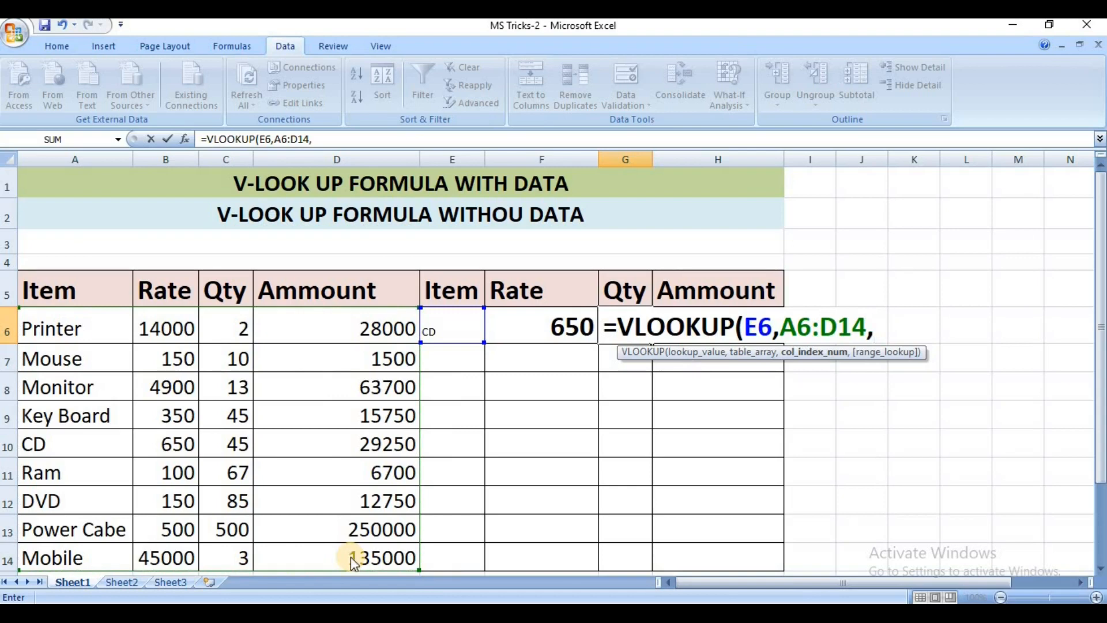
type("3,")
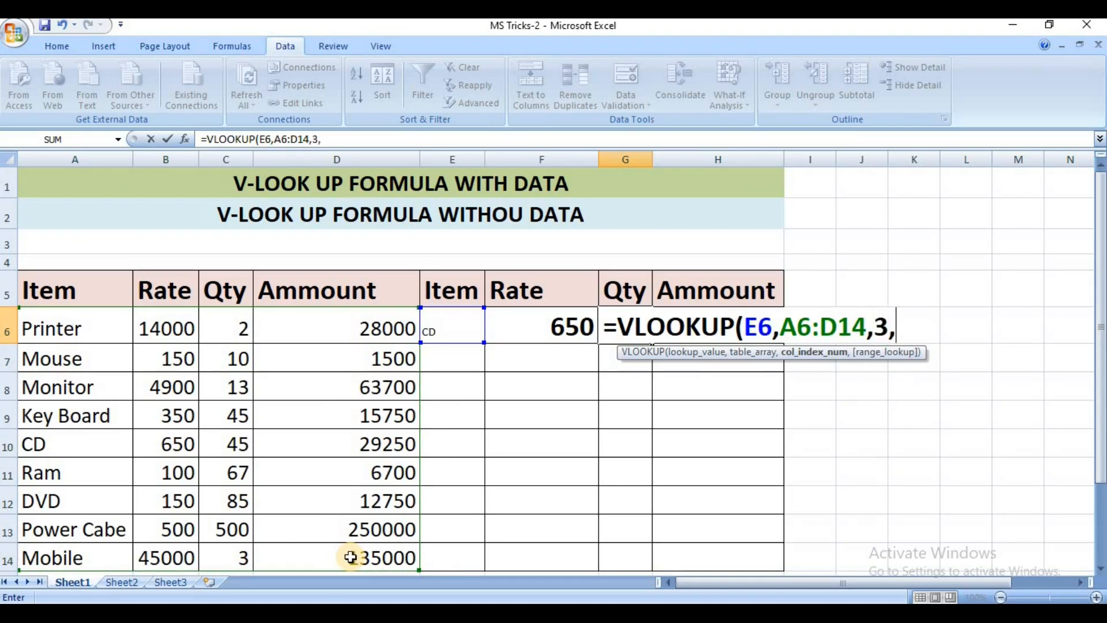
type("0)")
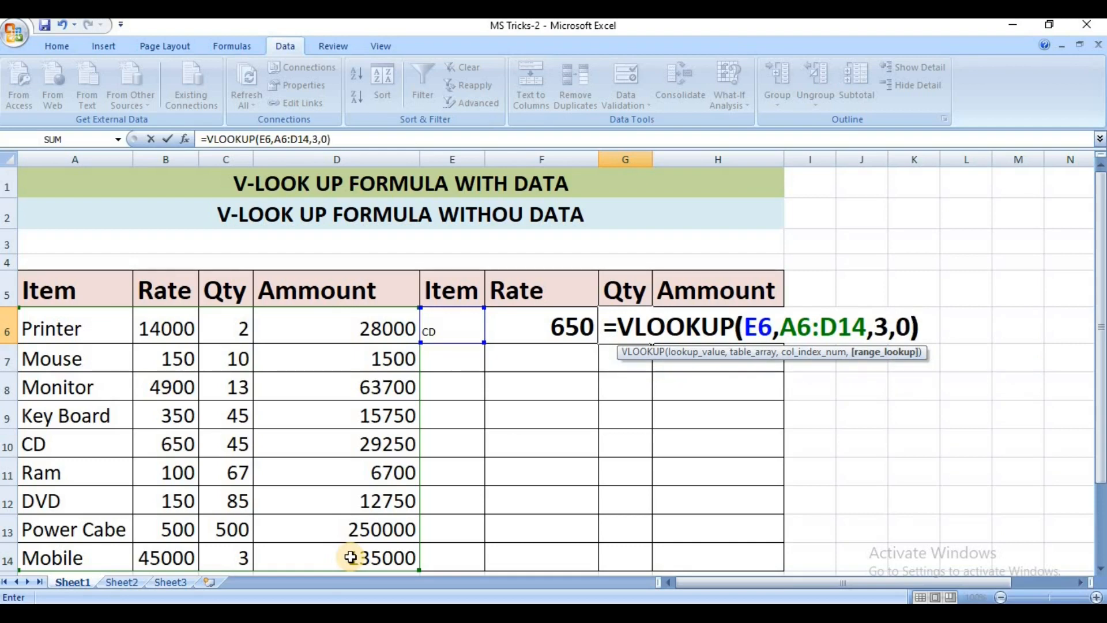
key("Return")
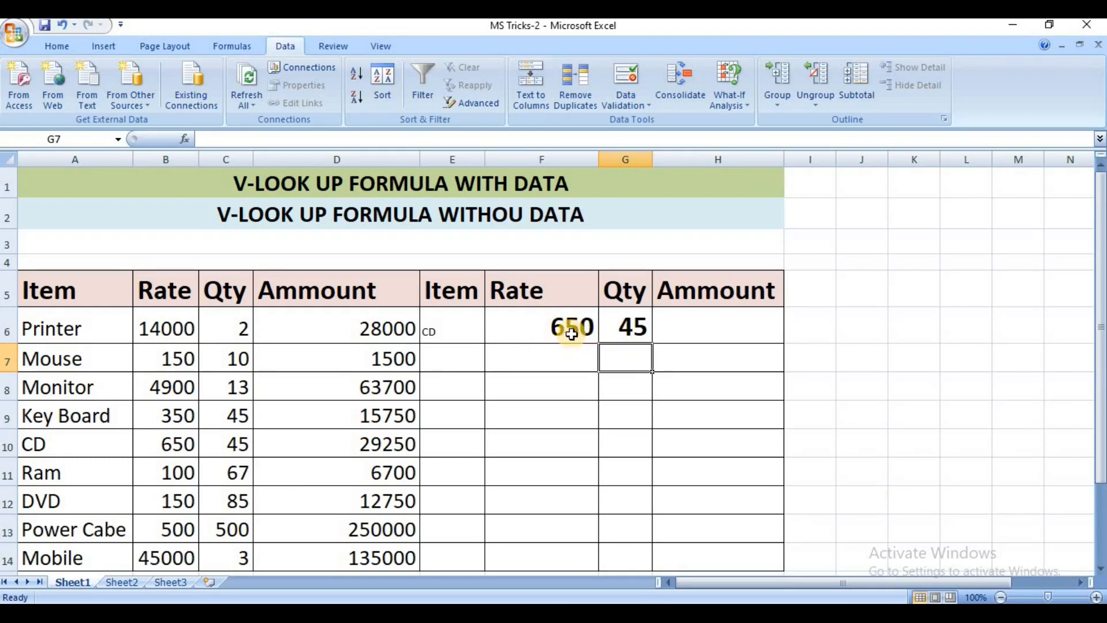
Step: Make the references in the G6 formula absolute, so that it reads =VLOOKUP($E$6,$A$6:$D$14,3,0)
left_click(687, 338)
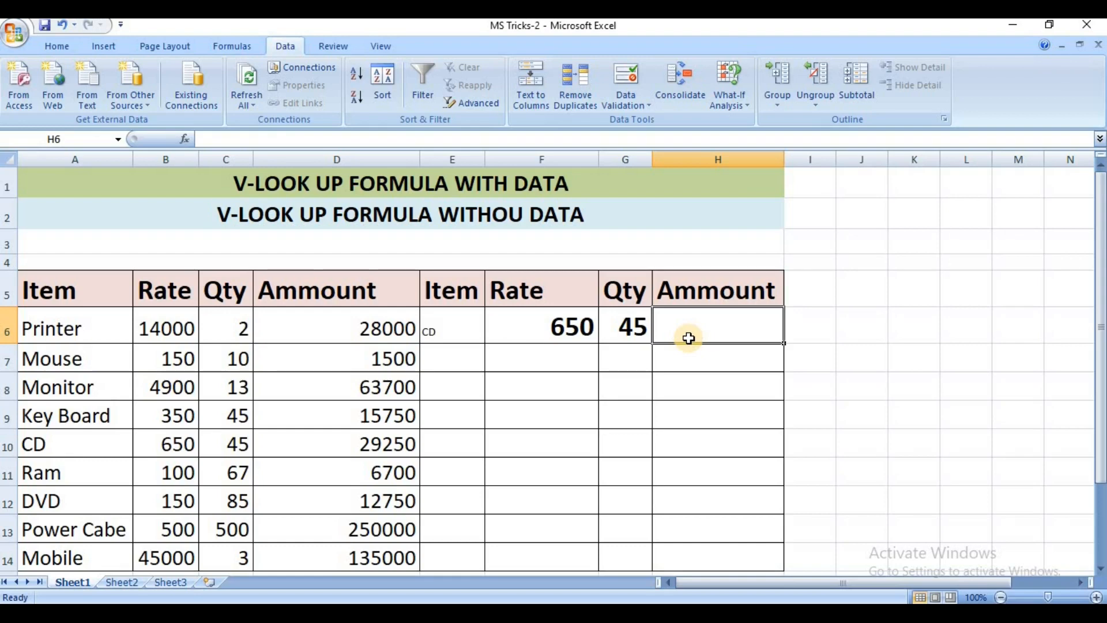
double_click(624, 335)
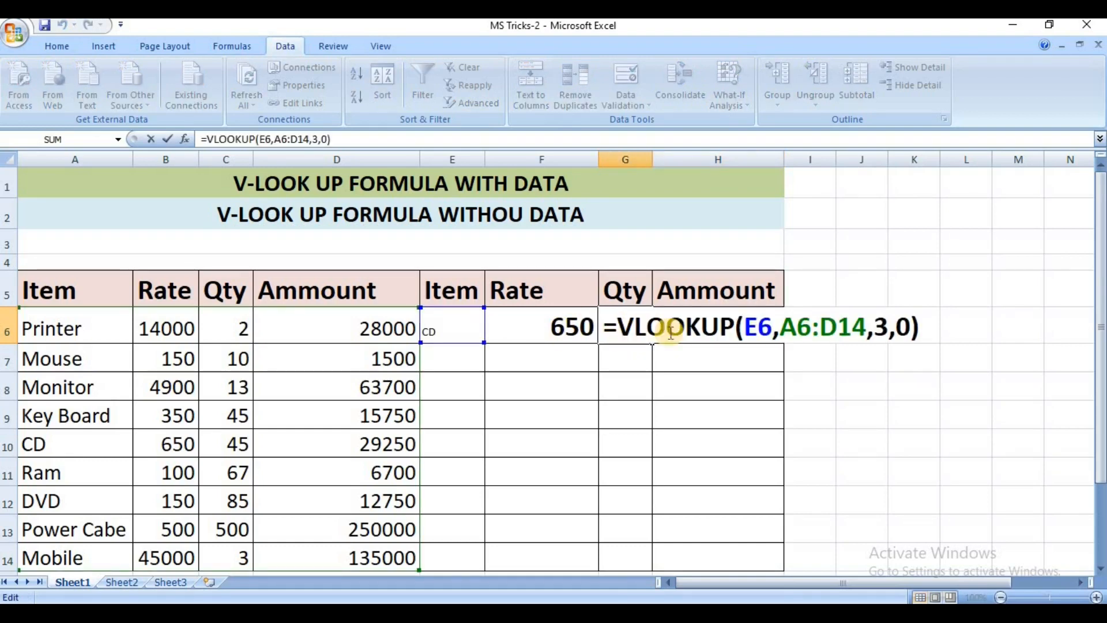
left_click(764, 333)
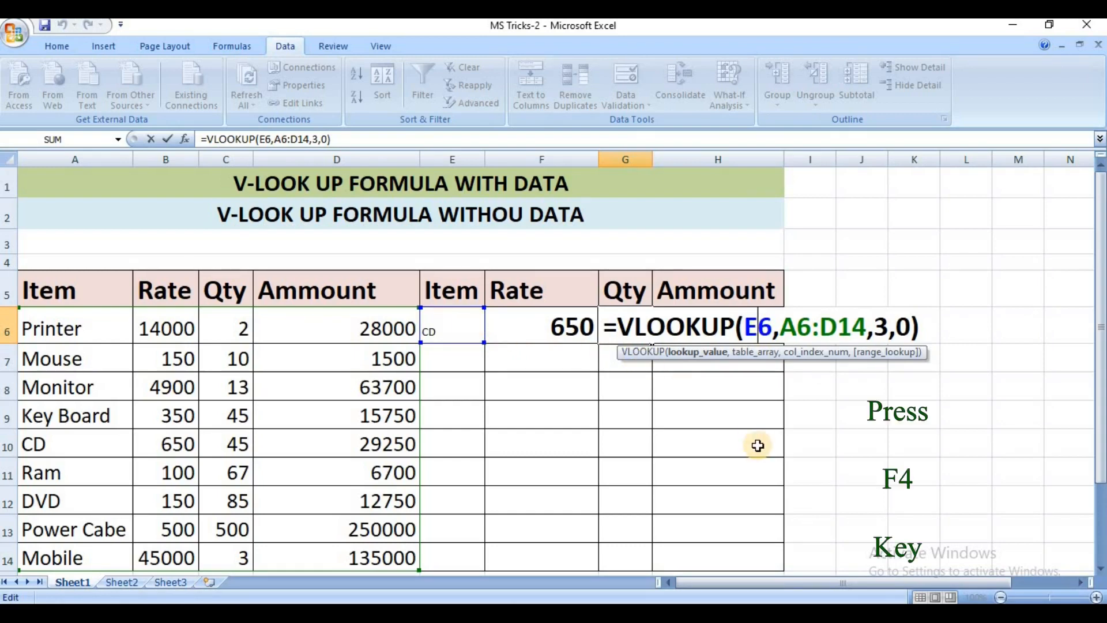
key("F4")
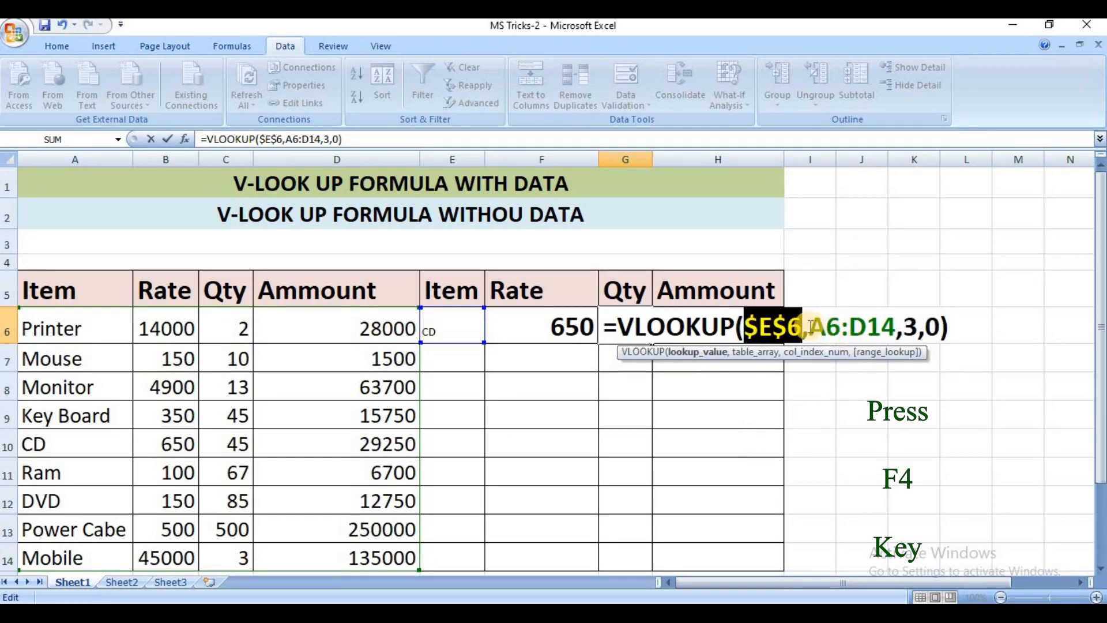
left_click_drag(808, 326, 890, 344)
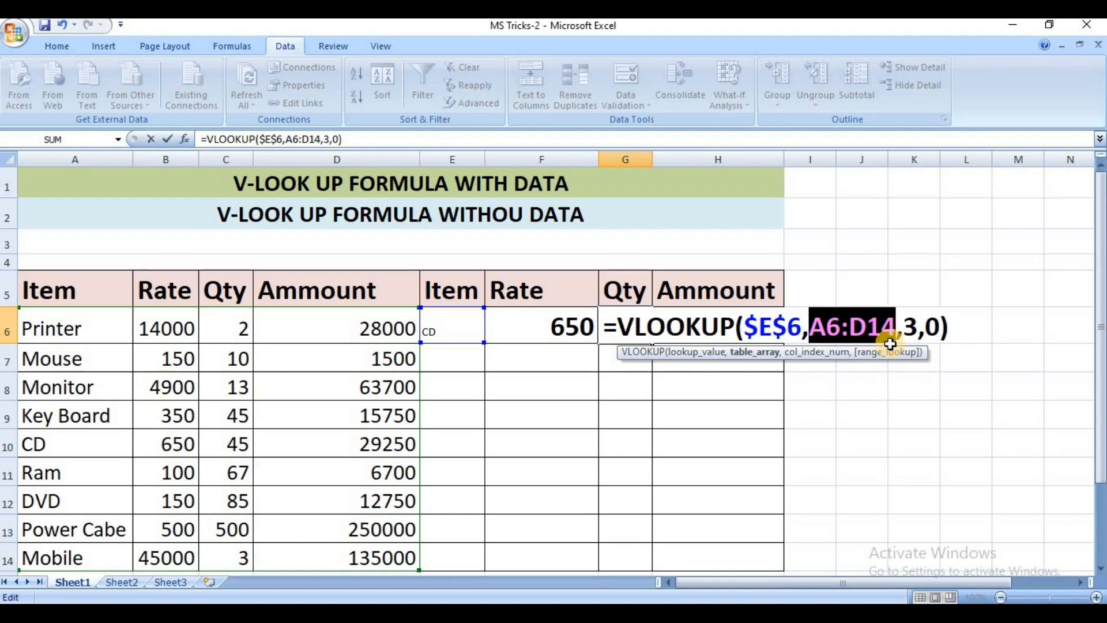
key("F4")
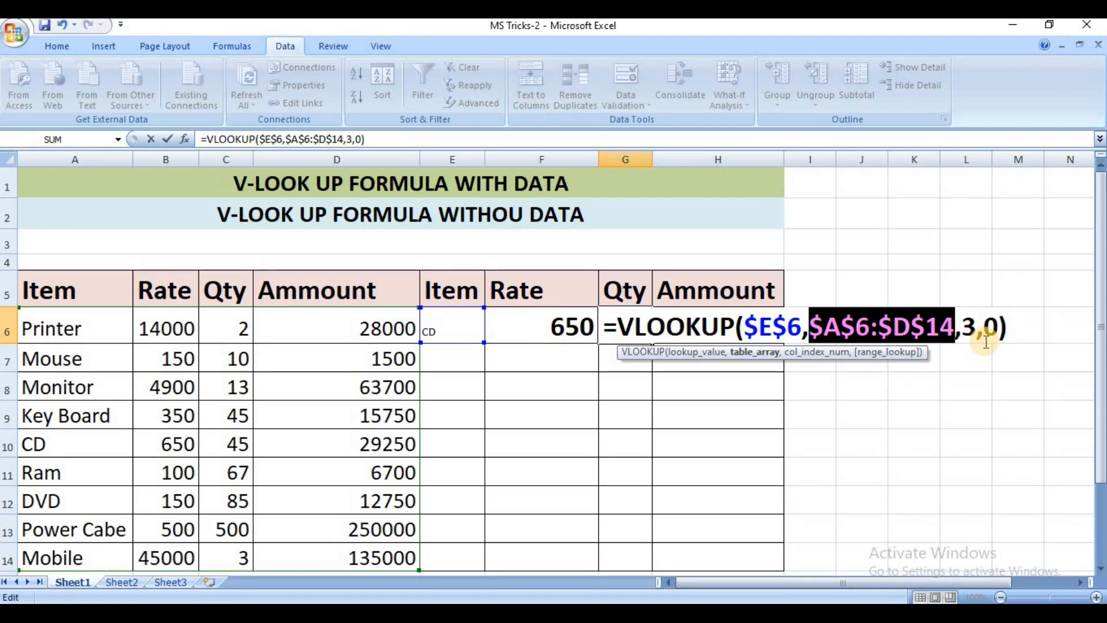
key("Return")
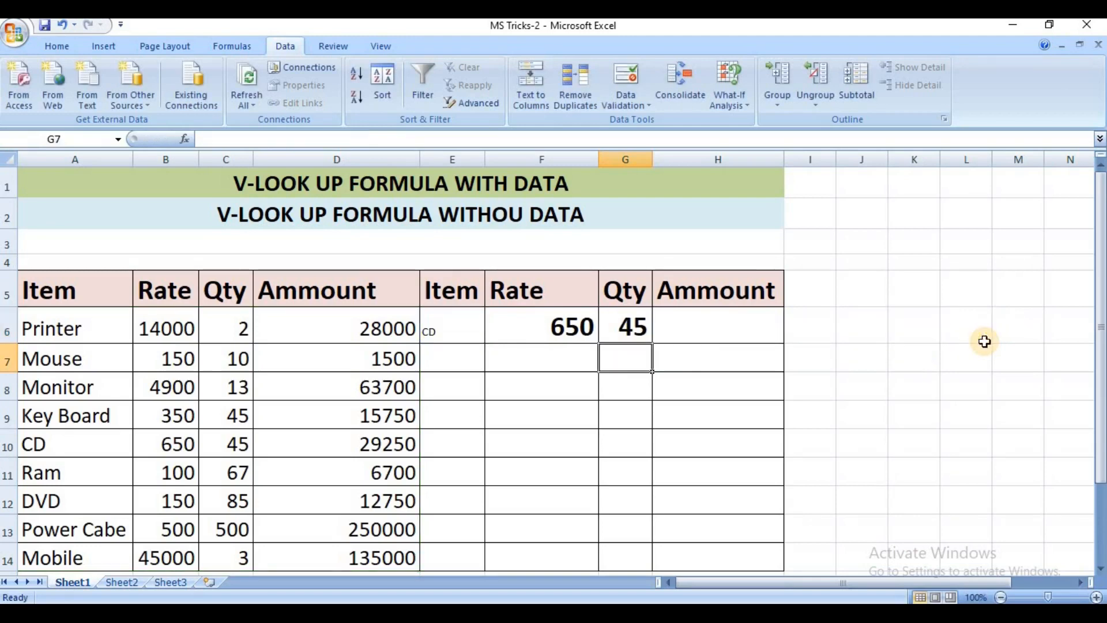
Step: Copy the G6 formula into H6 and change its column index to 4 to retrieve the item's amount
left_click(623, 336)
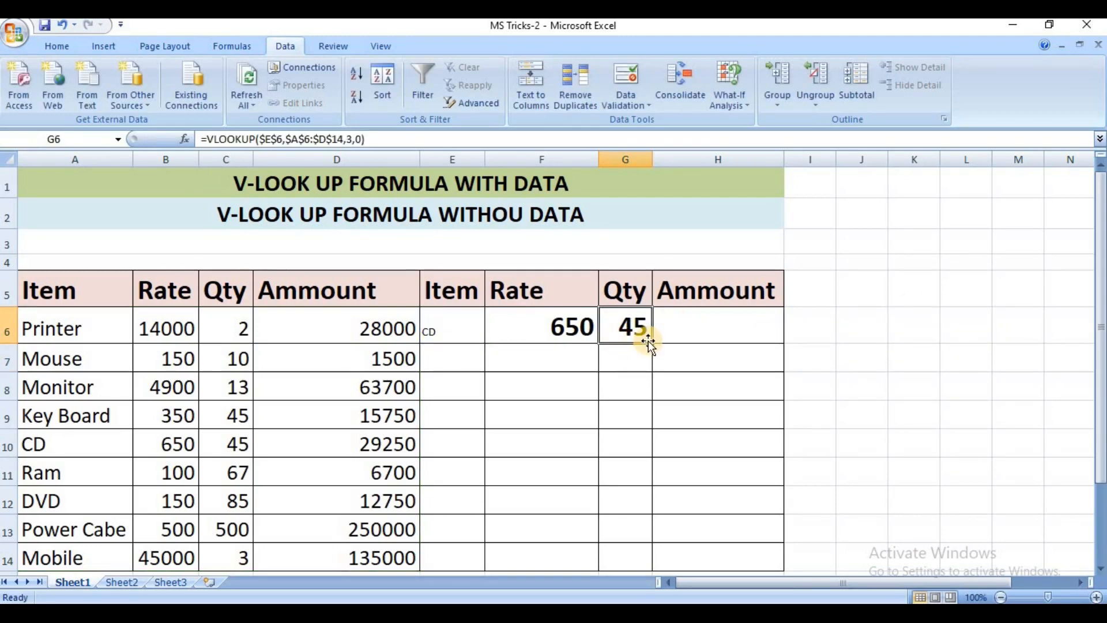
left_click_drag(651, 343, 762, 339)
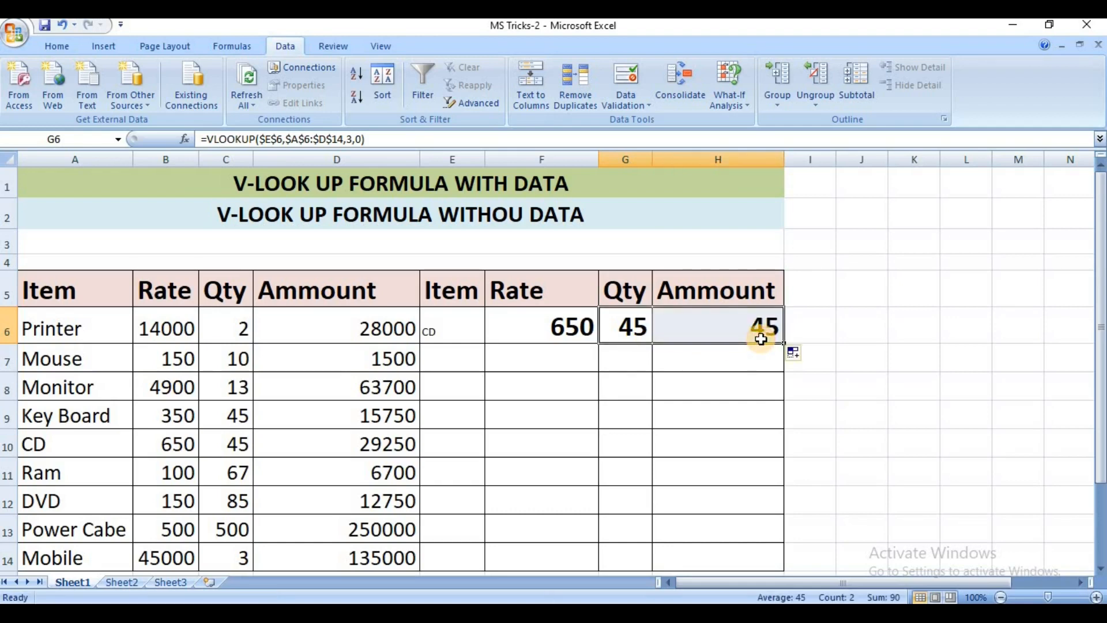
double_click(756, 326)
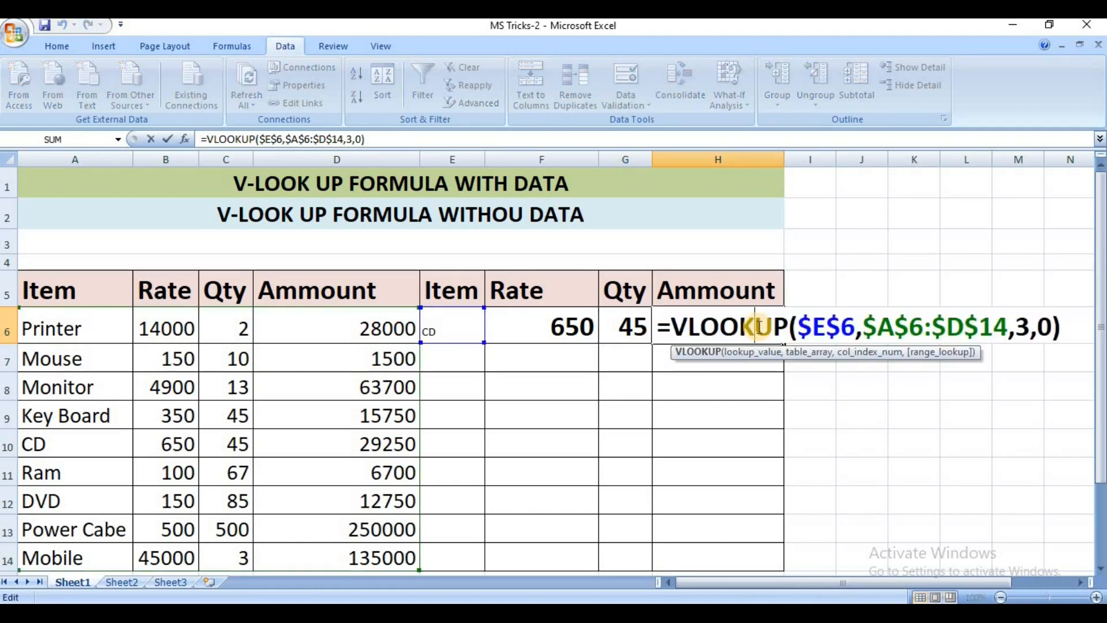
left_click(1029, 330)
key("BackSpace")
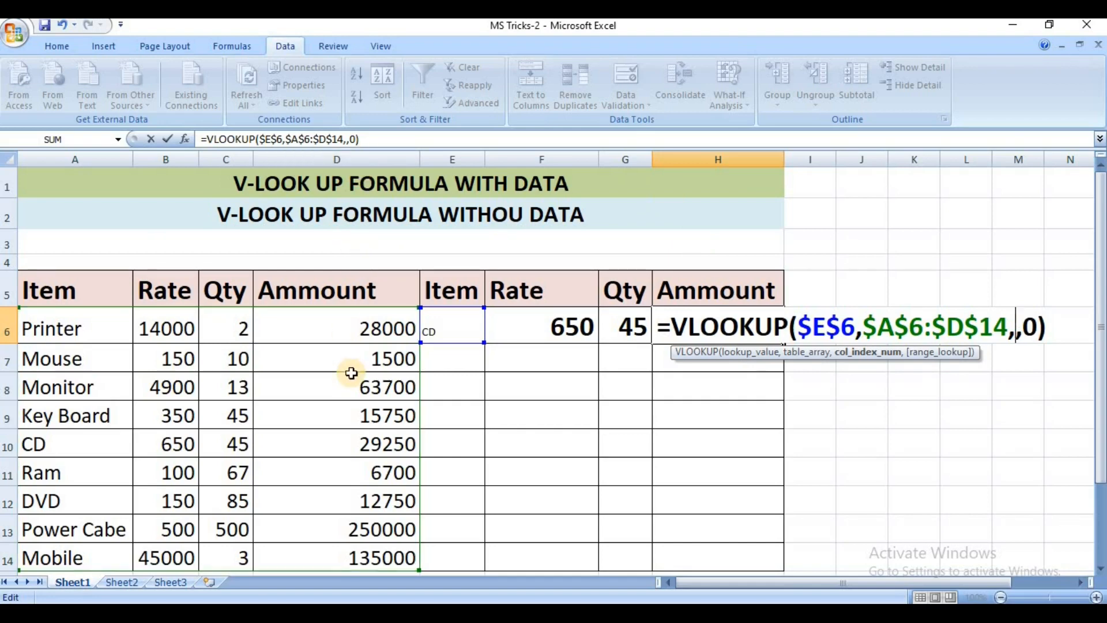
type("4")
key("Return")
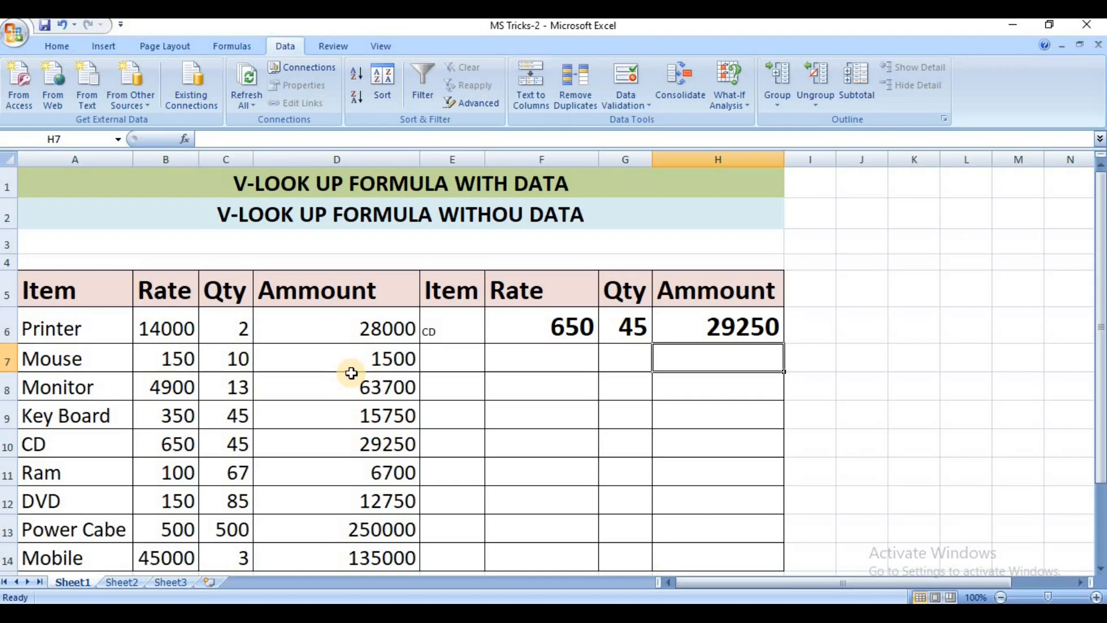
Step: Copy the formatting of cell F6 onto the lookup item in cell E6
left_click(531, 329)
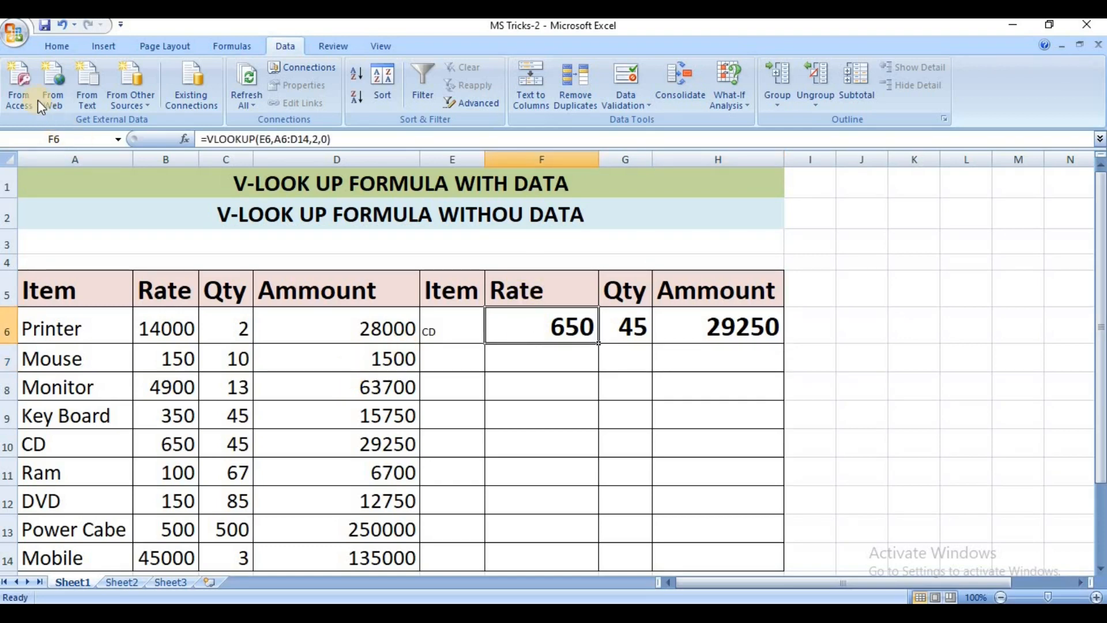
left_click(47, 45)
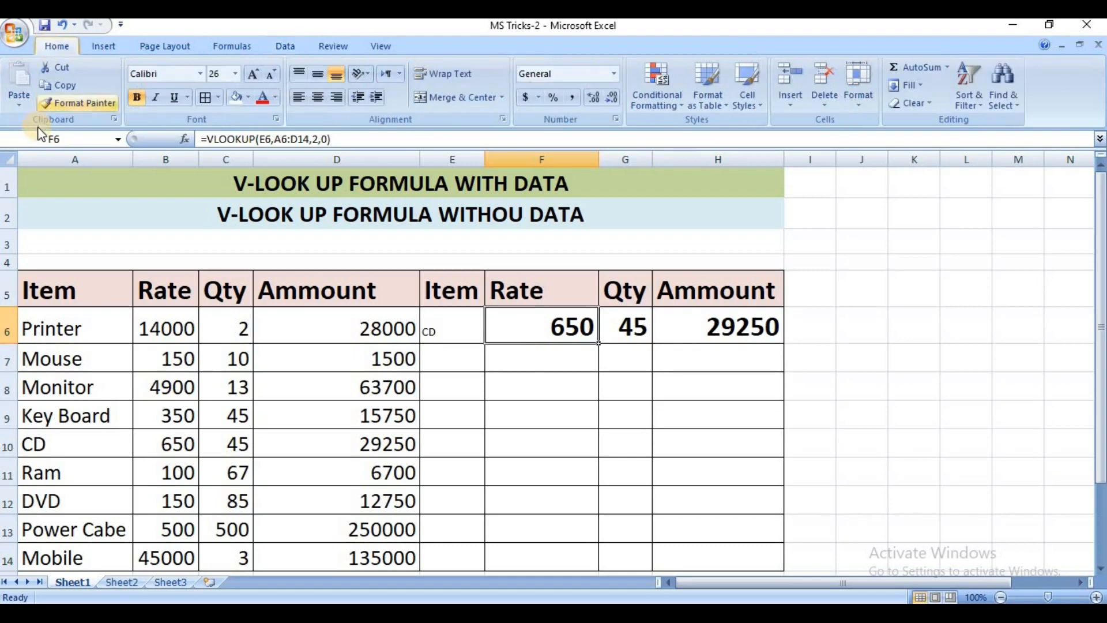
left_click(78, 103)
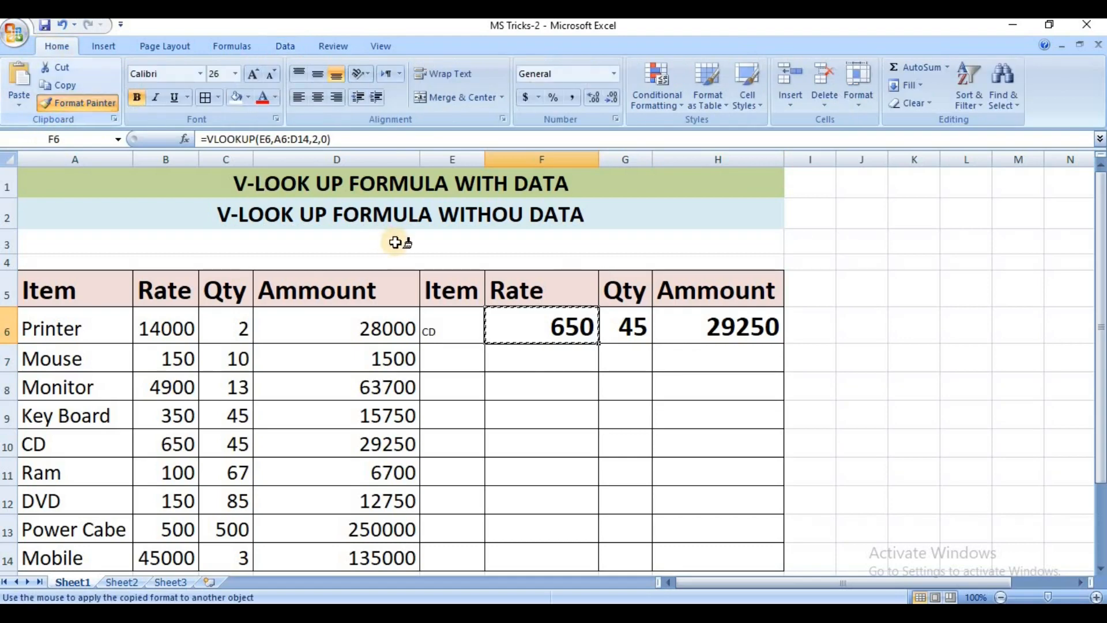
left_click(445, 323)
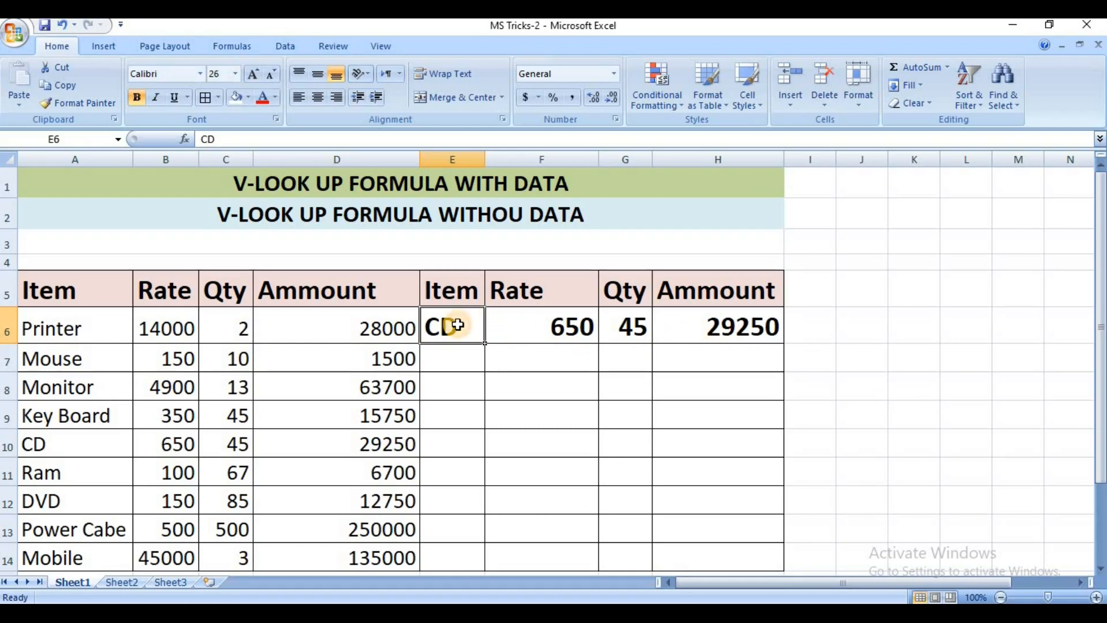
Step: Enter PRINTER as the lookup item in cell E6 and autofit column E to its content
type("PRI")
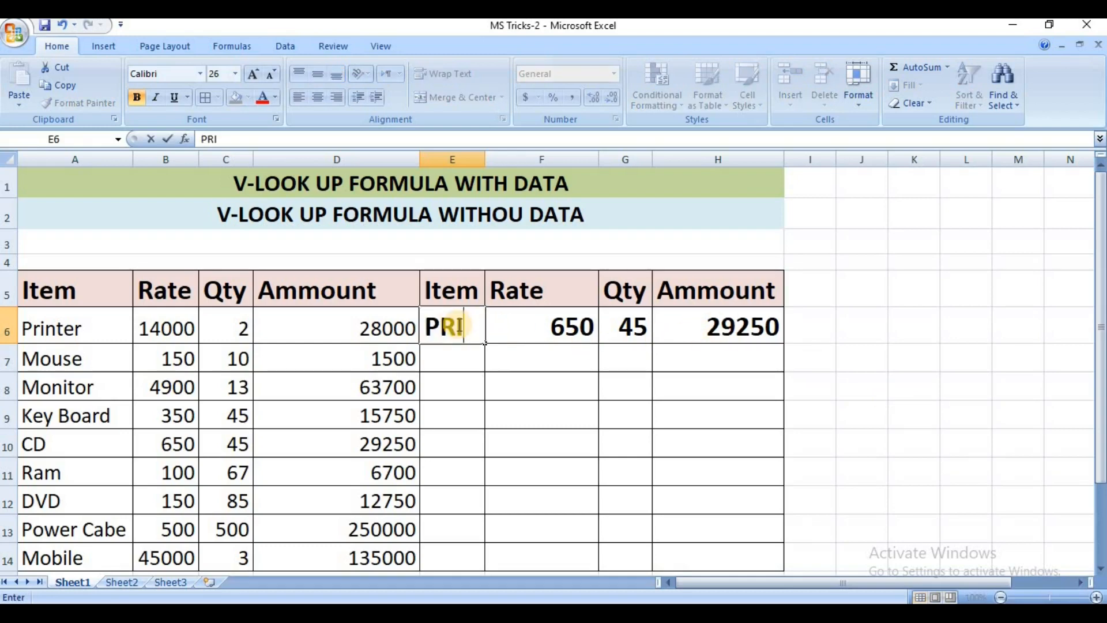
type("NTER")
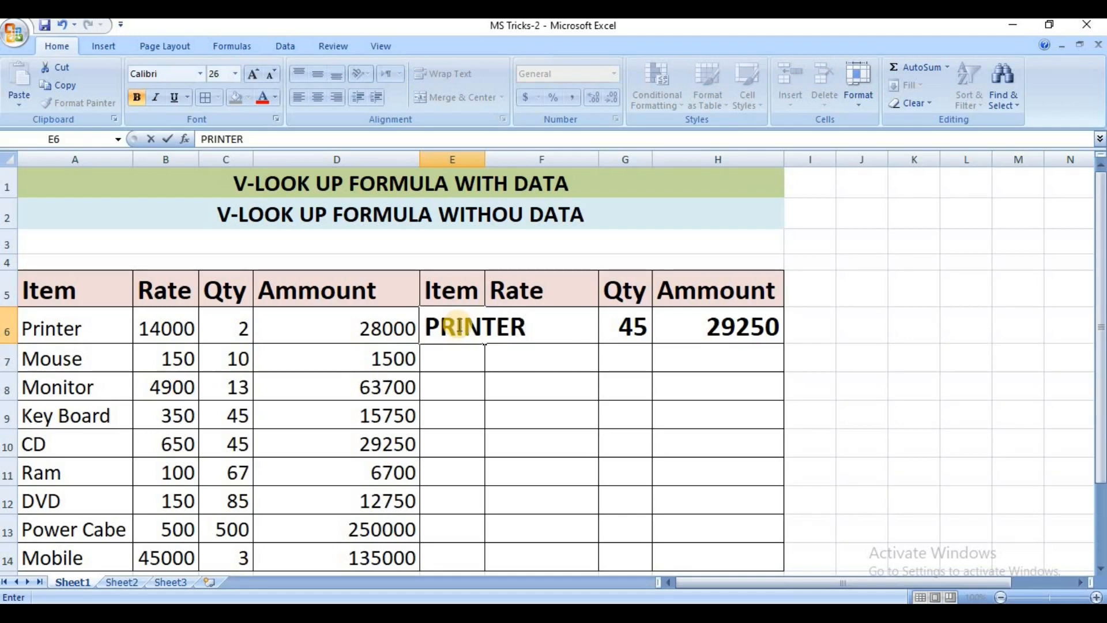
key("Return")
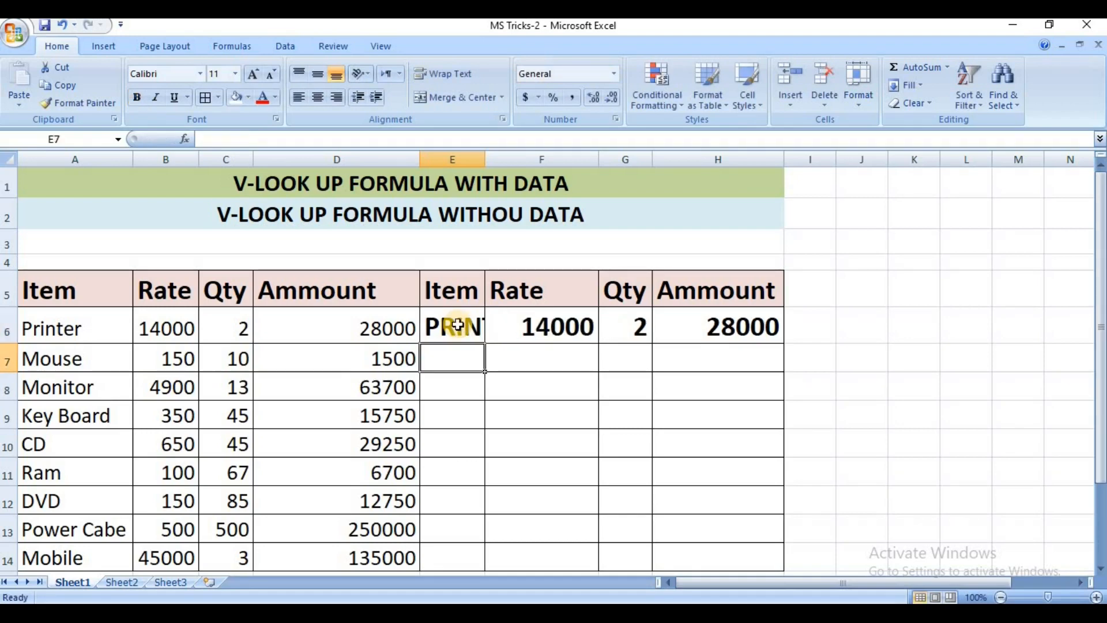
double_click(487, 158)
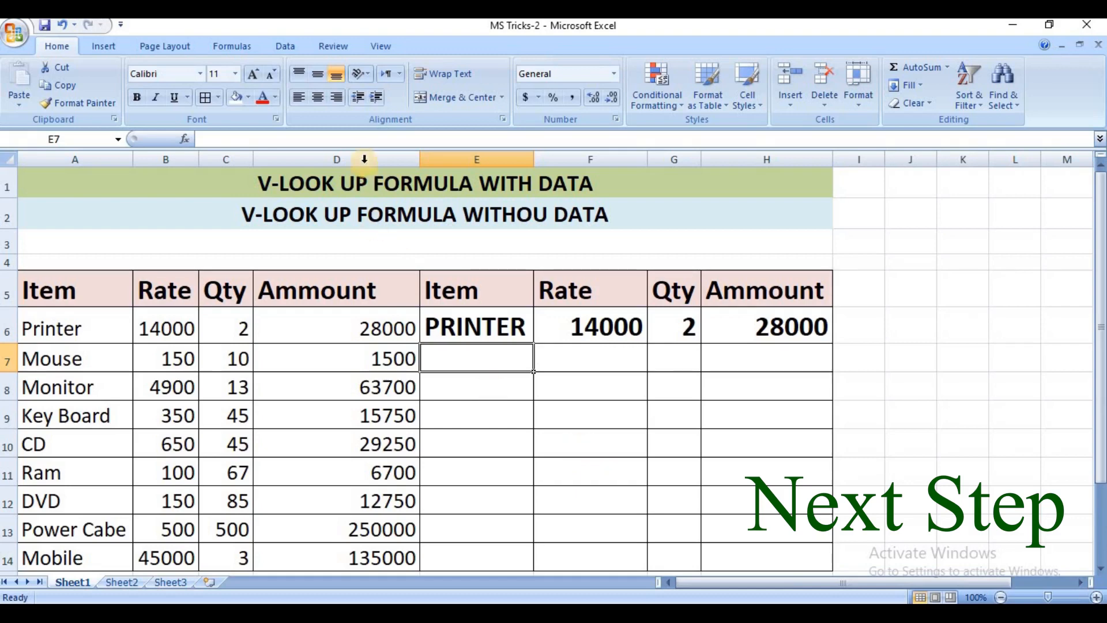
left_click(286, 163)
left_click_drag(286, 163, 40, 177)
left_click(41, 177)
right_click(40, 177)
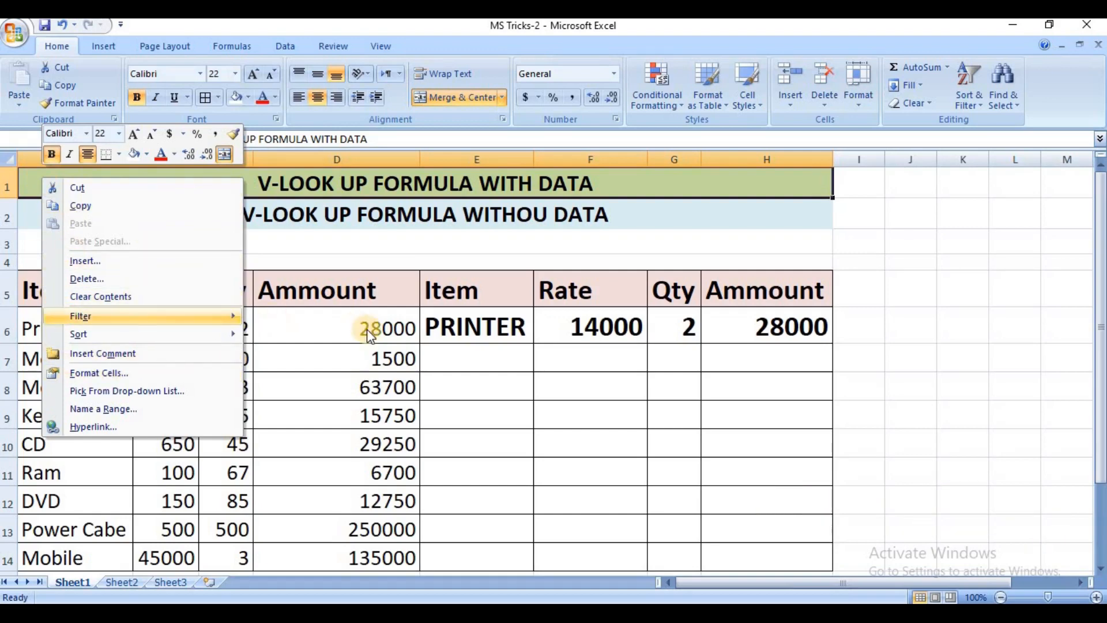
key("Escape")
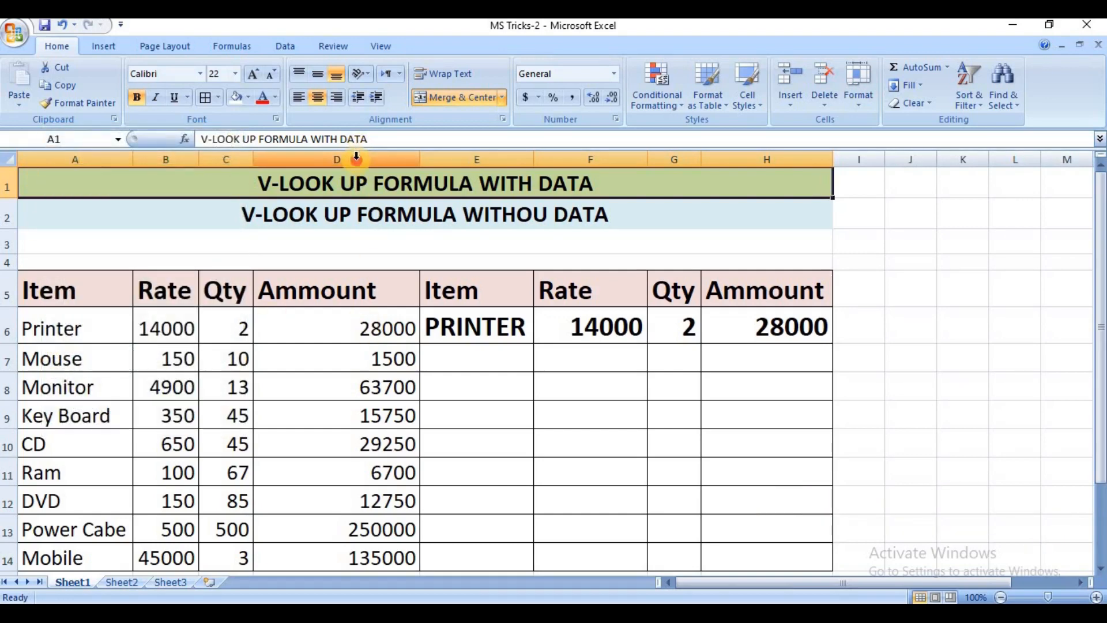
Step: Hide source columns A through D
left_click_drag(358, 157, 90, 155)
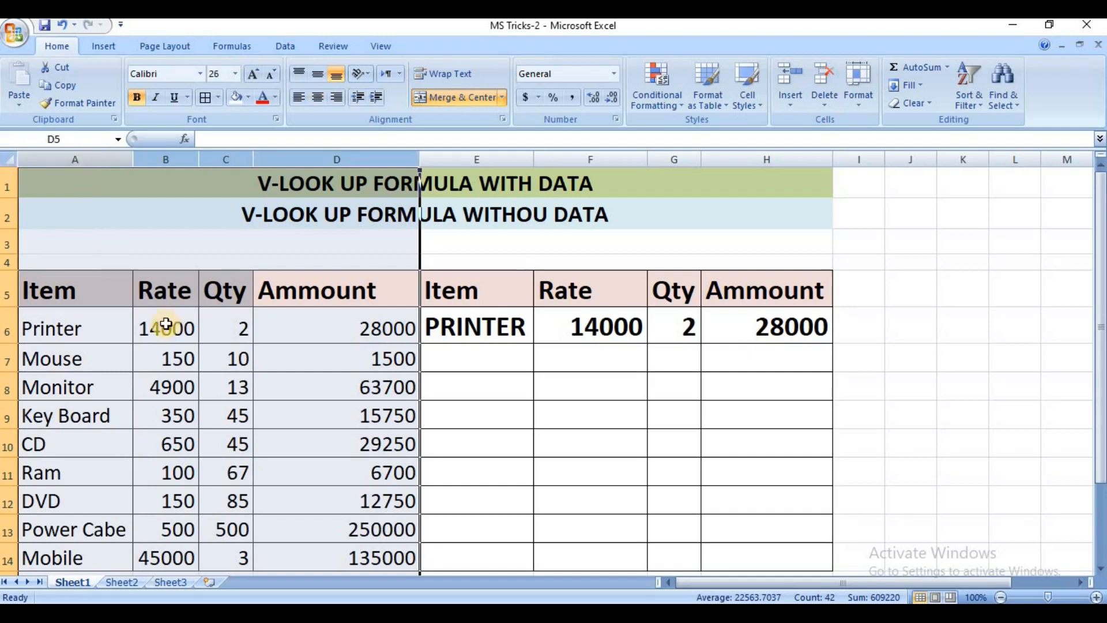
right_click(189, 444)
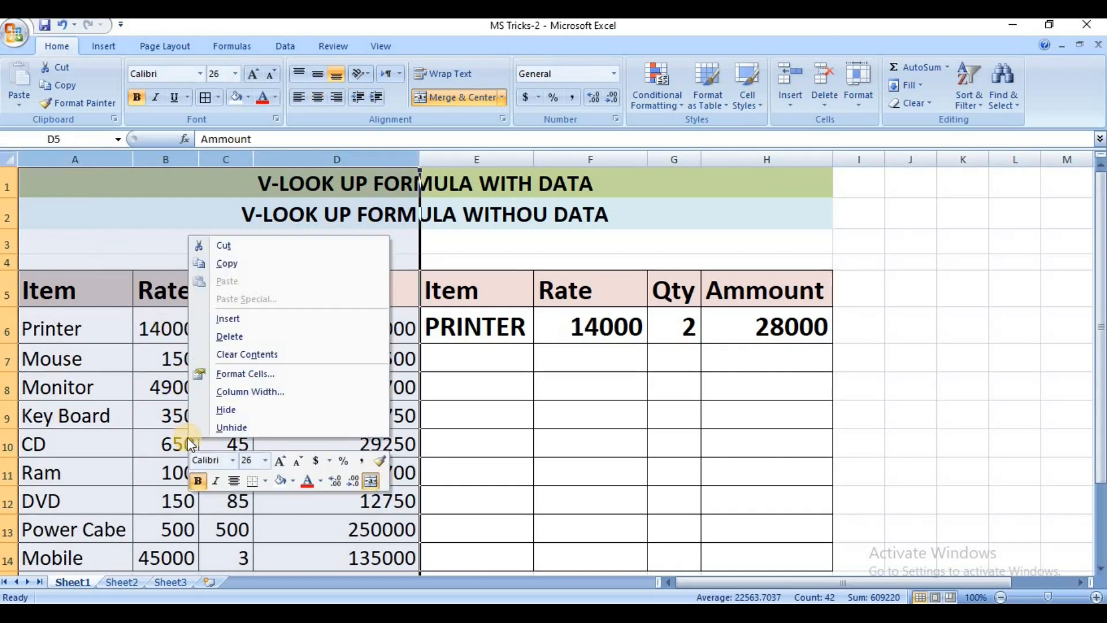
left_click(259, 406)
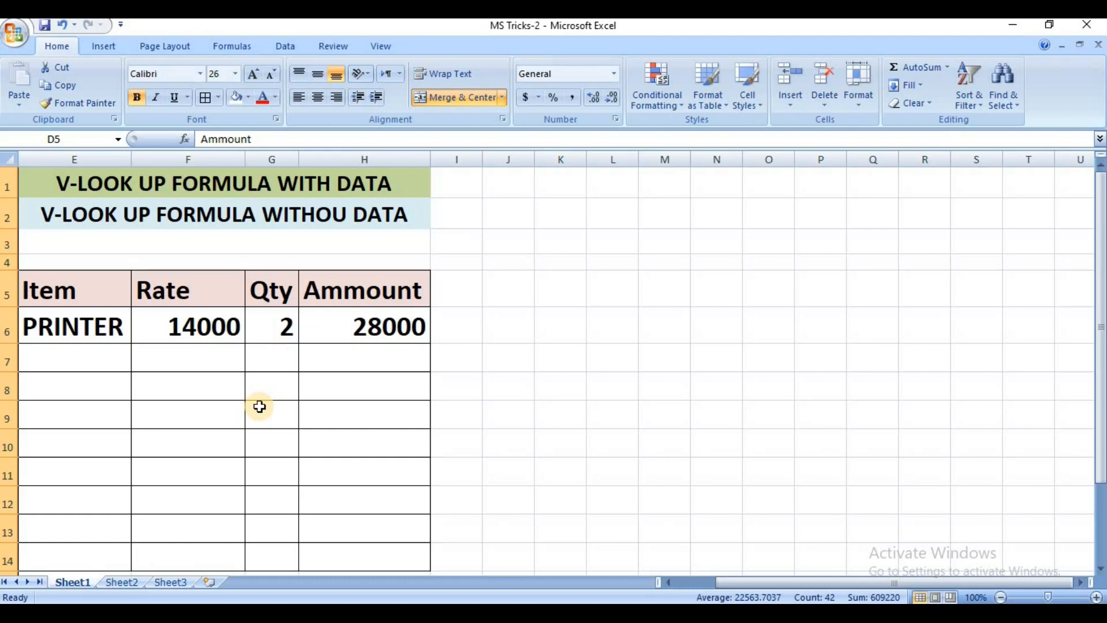
Step: Enter CD as the lookup item in E6 while the source columns are hidden
left_click(64, 324)
type("C")
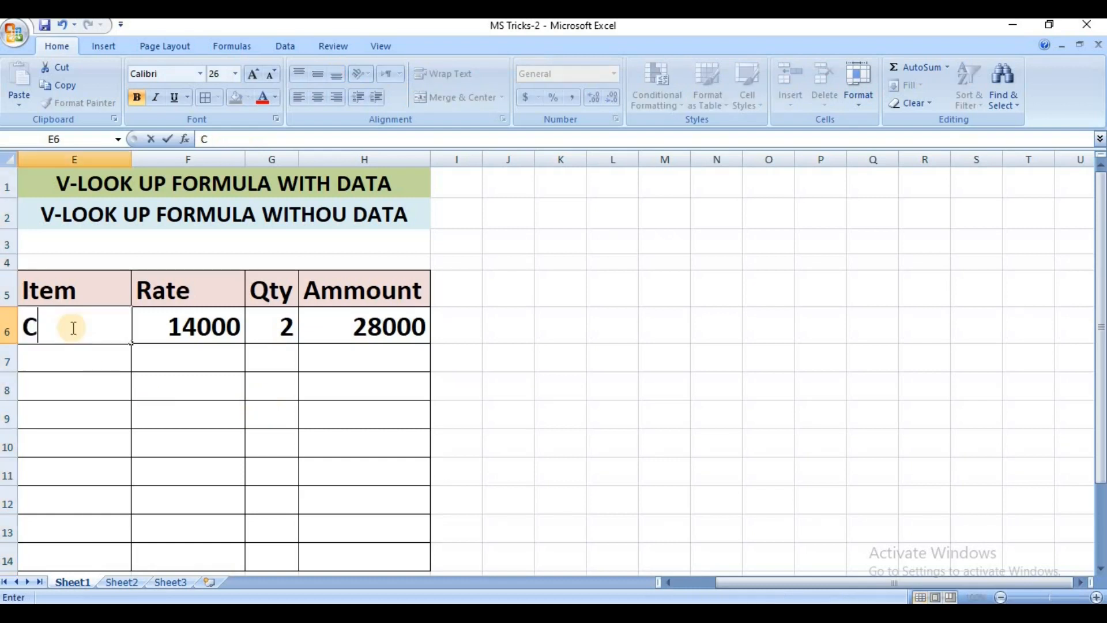
type("D")
key("Return")
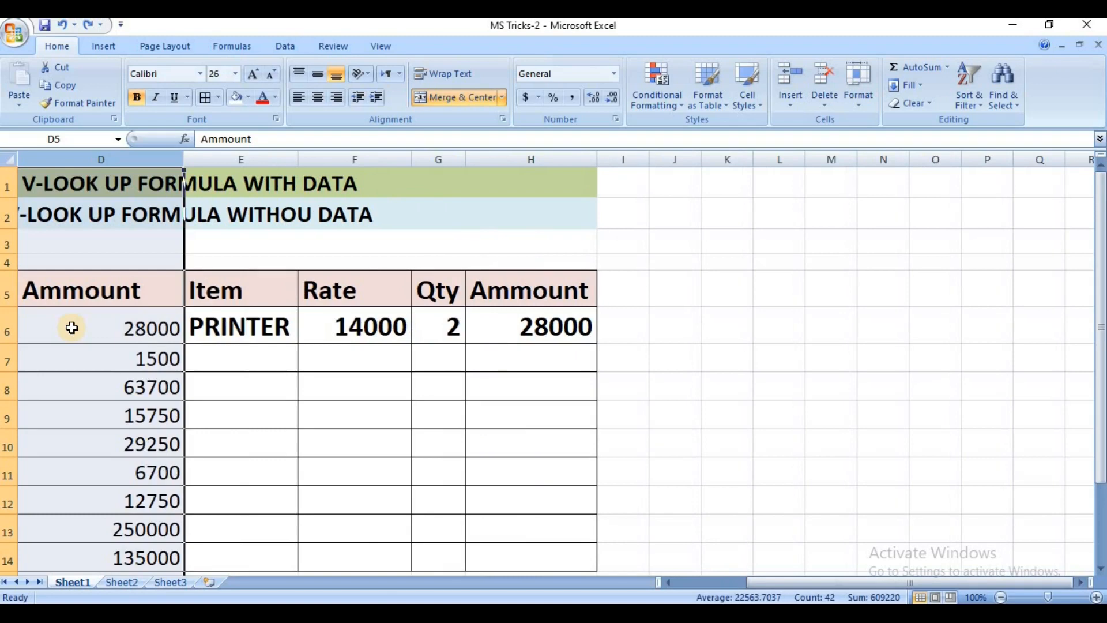
Step: Try to clear the contents of whole columns A through D
left_click_drag(818, 583, 714, 580)
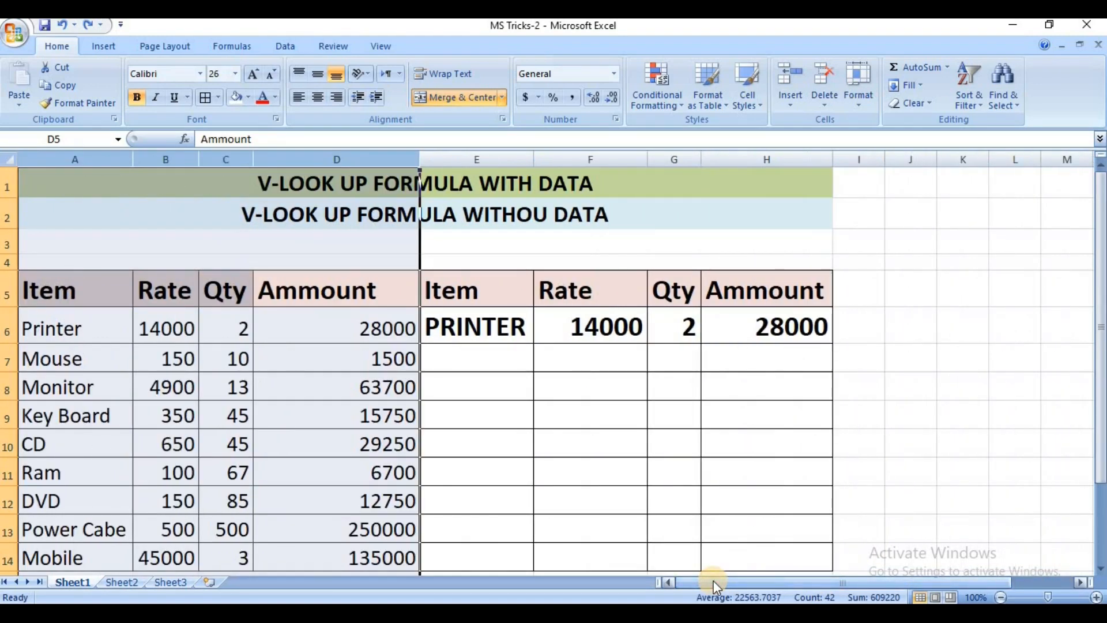
key("Delete")
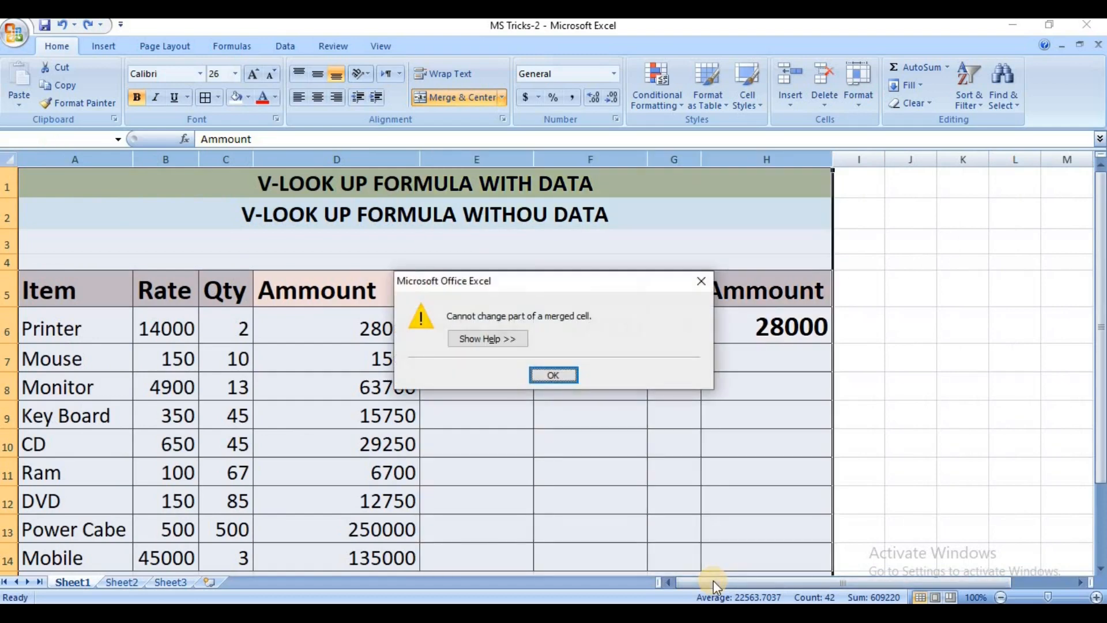
left_click(701, 281)
left_click(404, 416)
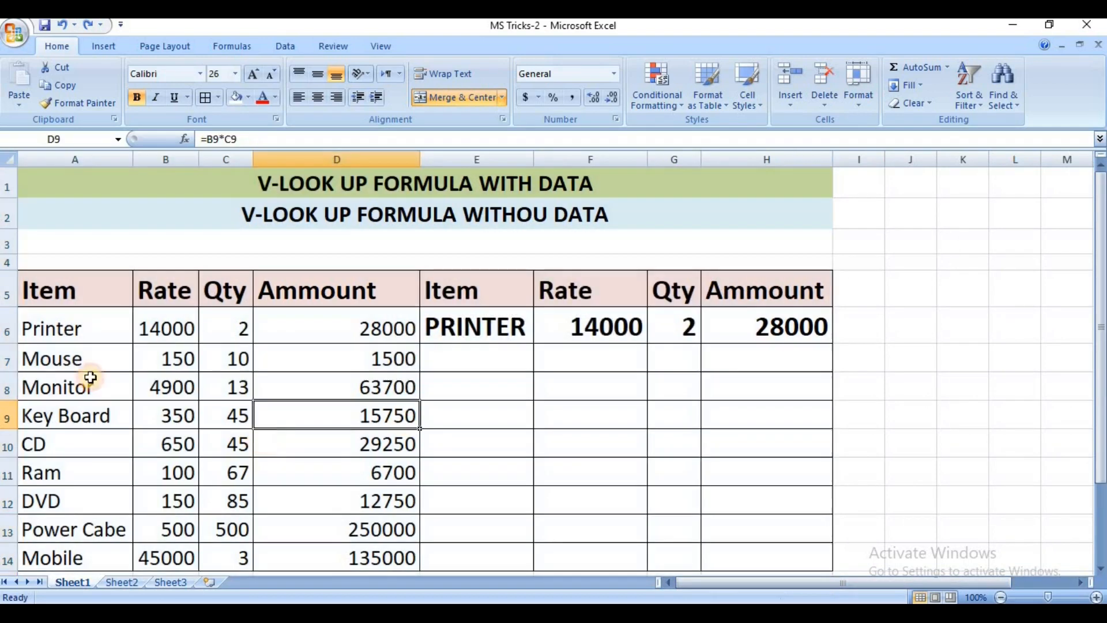
Step: Clear the source data in A6:D14 to check the lookup formulas, and undo the deletion
left_click_drag(40, 336, 302, 491)
key("Delete")
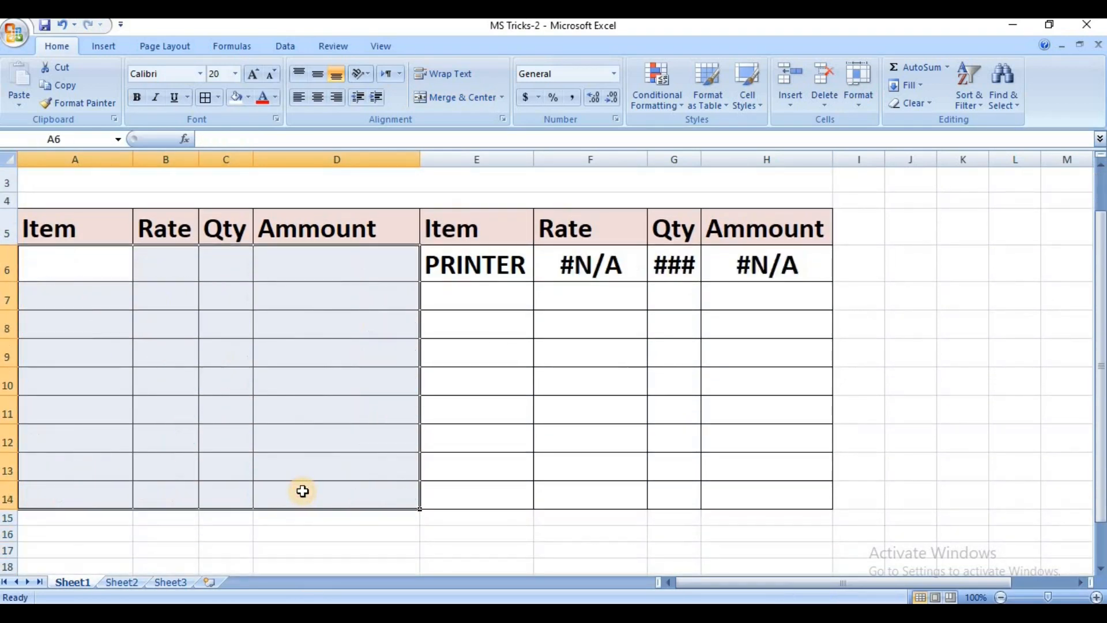
left_click_drag(1102, 314, 1101, 231)
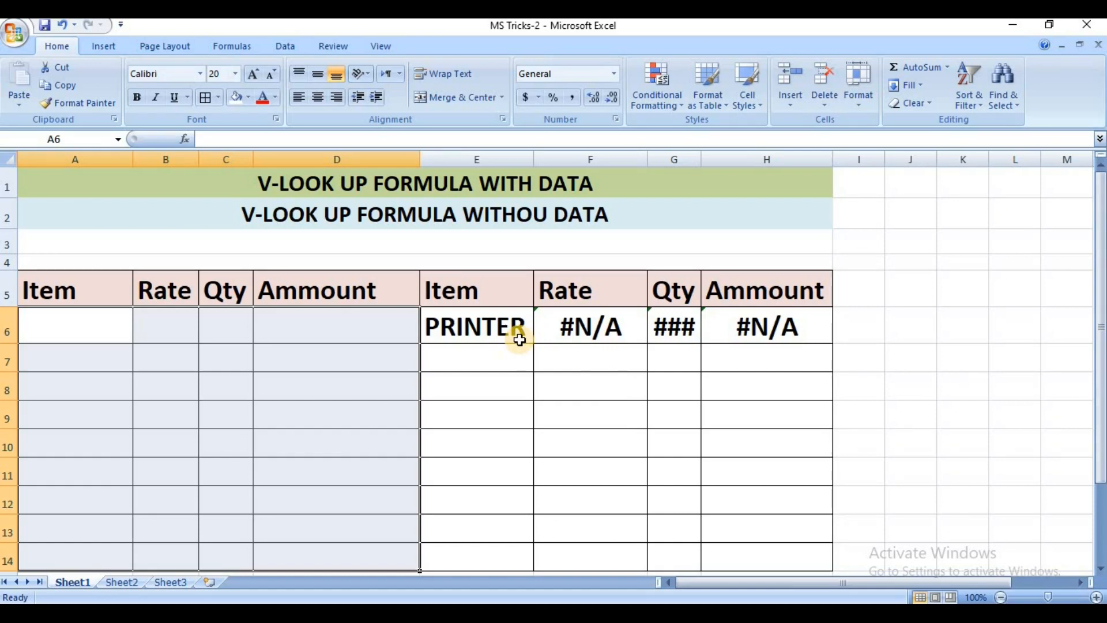
key("ctrl+v")
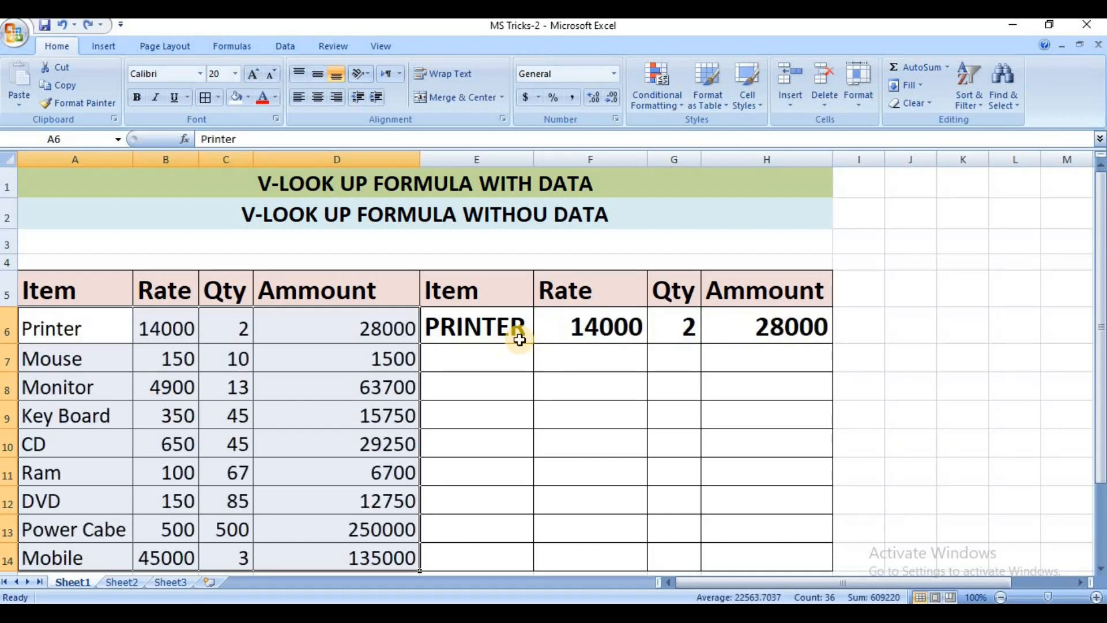
left_click(531, 425)
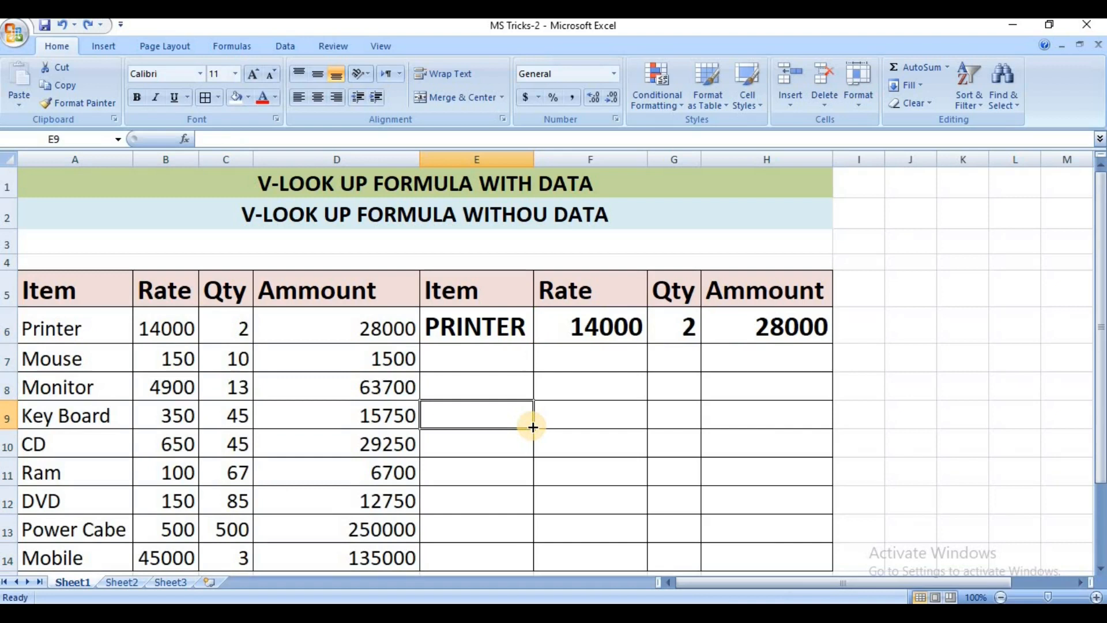
Step: Convert the A6:D14 reference in the F6 formula into its constant array values and save the workbook
double_click(608, 326)
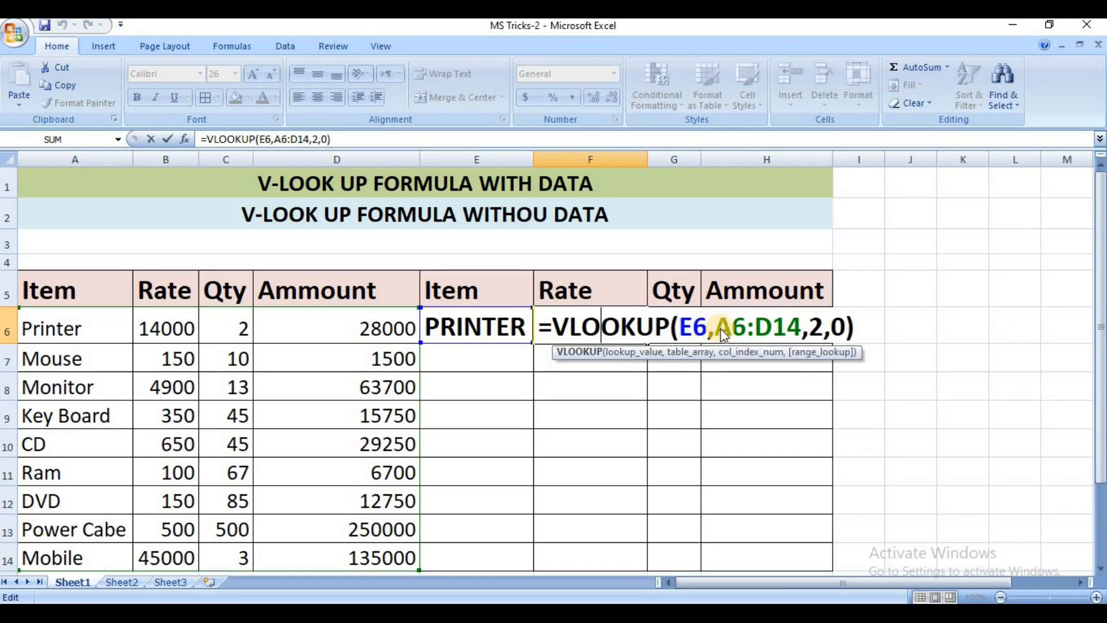
left_click_drag(720, 327, 798, 340)
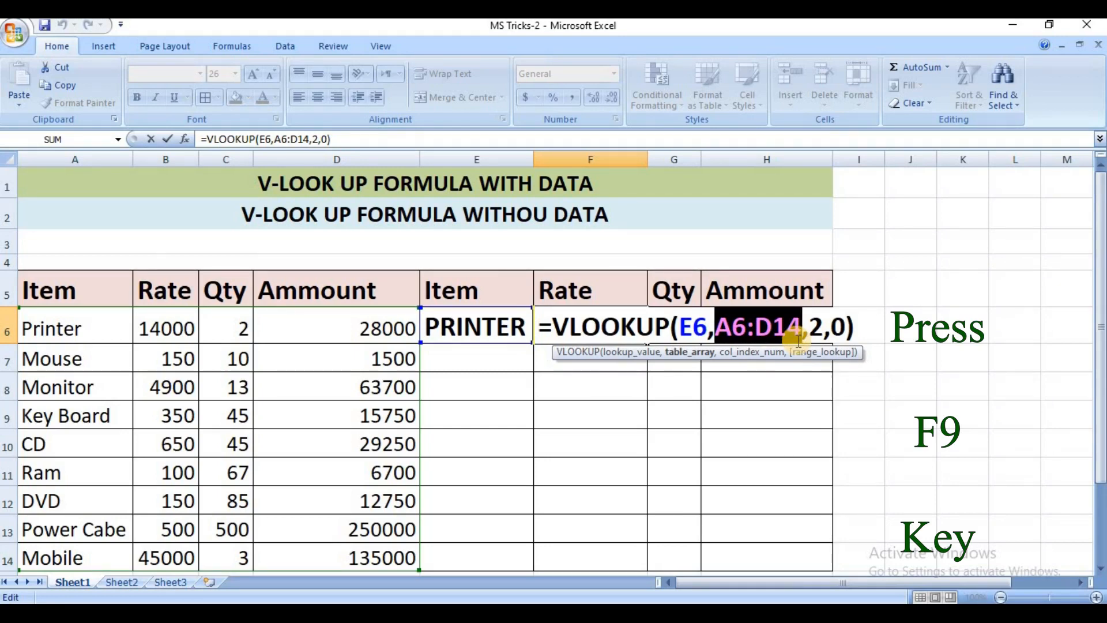
key("F9")
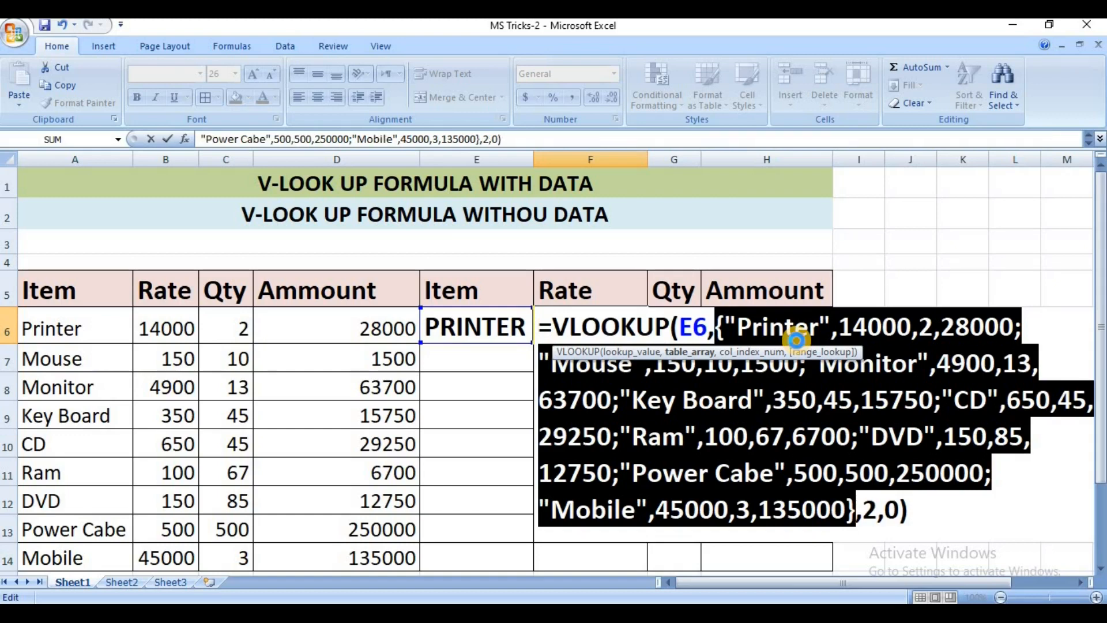
key("ctrl+Return")
key("ctrl+s")
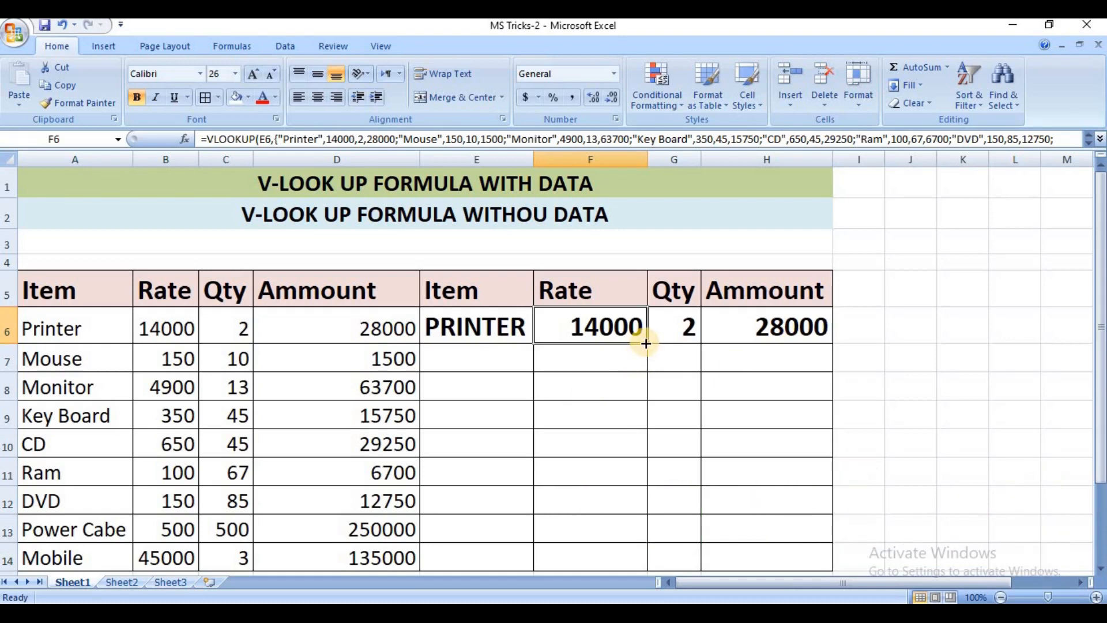
Step: Try to fill the F6 formula across to H6
left_click_drag(646, 344, 791, 343)
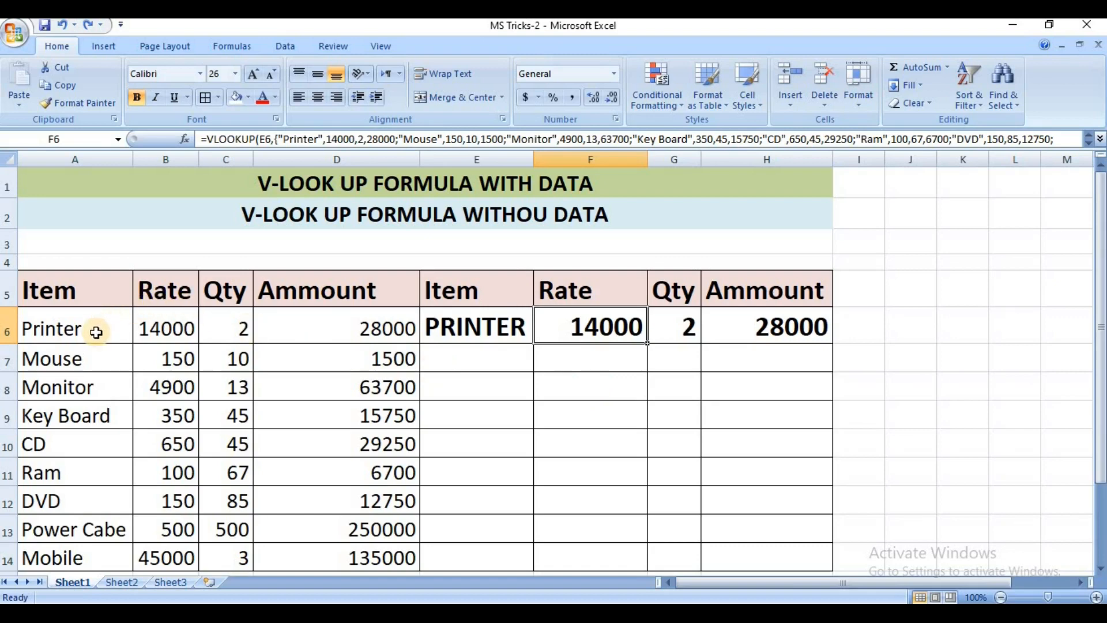
Step: Delete the source data in A6:D14, keeping the lookup cells in row 6
left_click_drag(94, 328, 237, 387)
left_click_drag(310, 445, 333, 570)
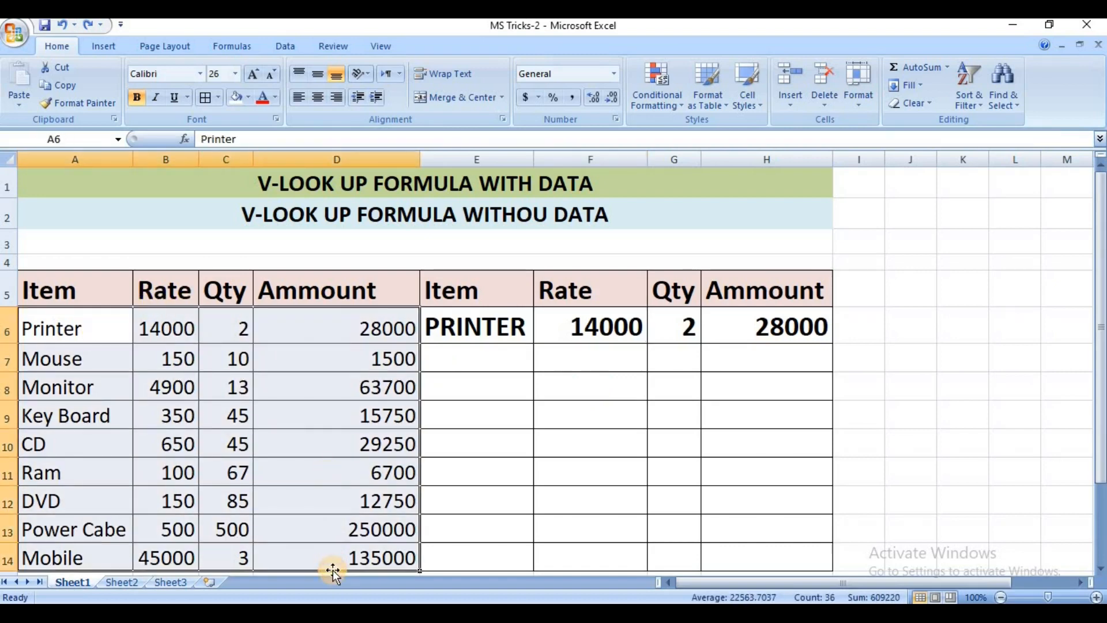
key("Delete")
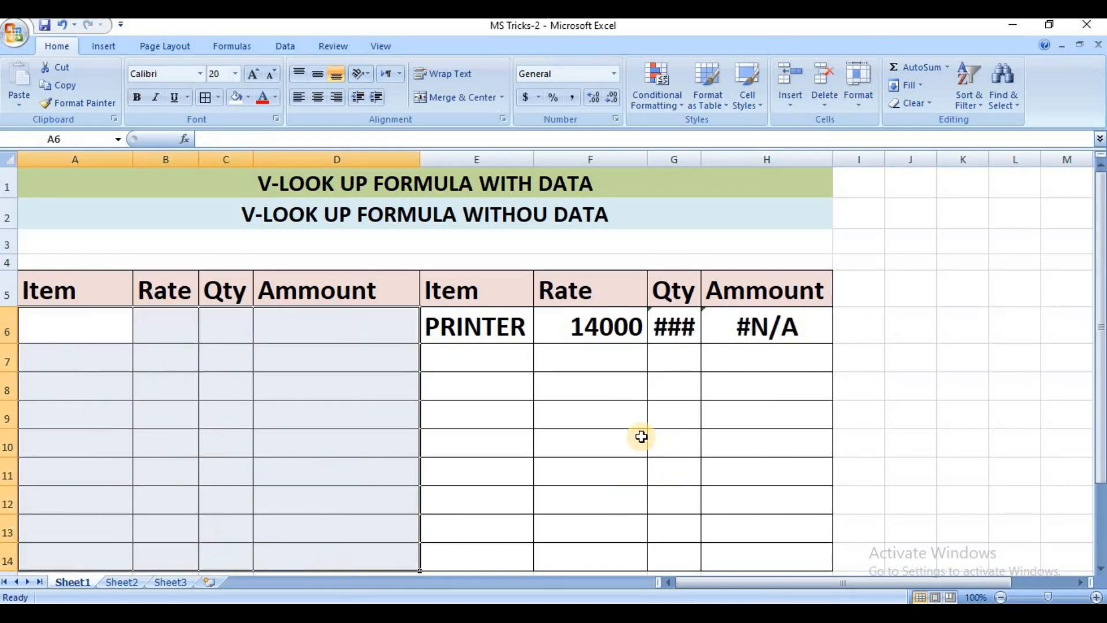
left_click(612, 391)
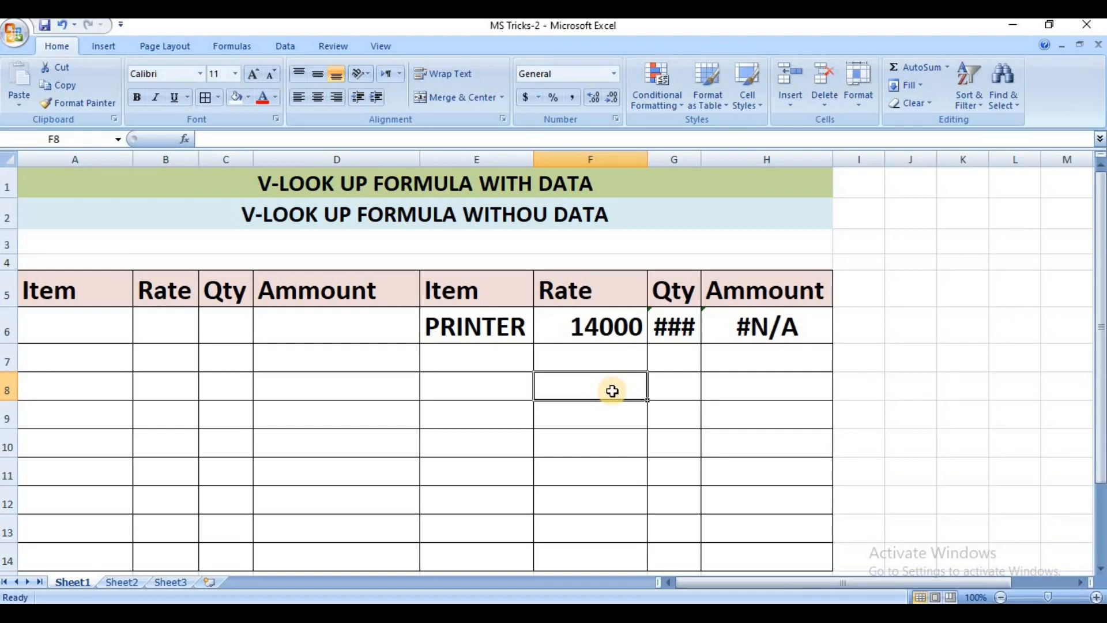
Step: Undo the source data deletion and convert the A6:D14 reference in the G6 quantity formula into its constant array values
key("ctrl+z")
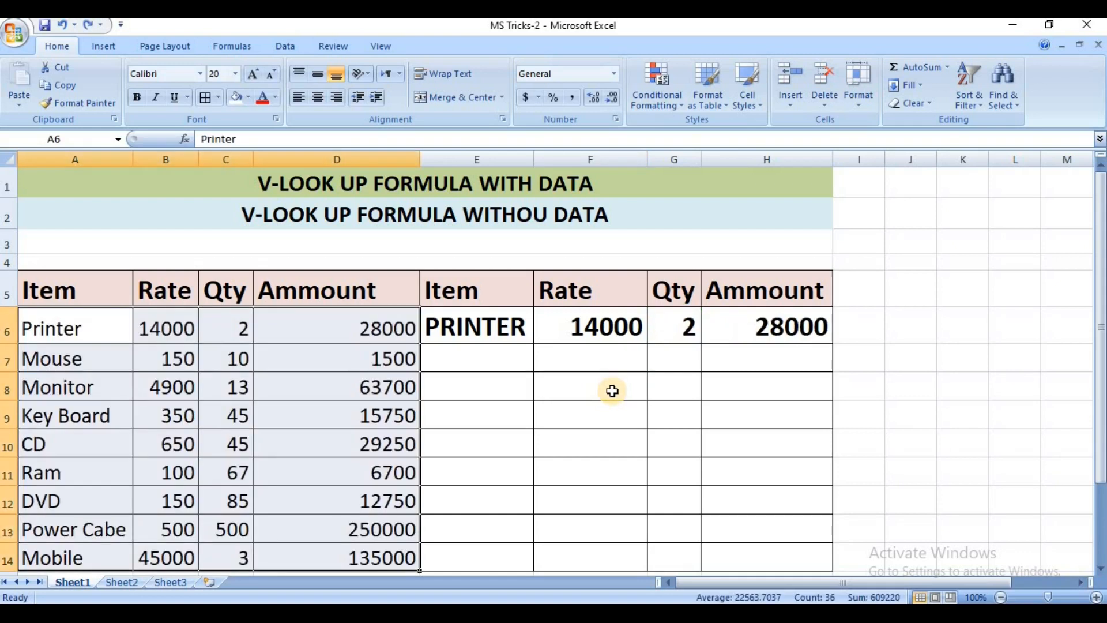
left_click(675, 327)
double_click(674, 328)
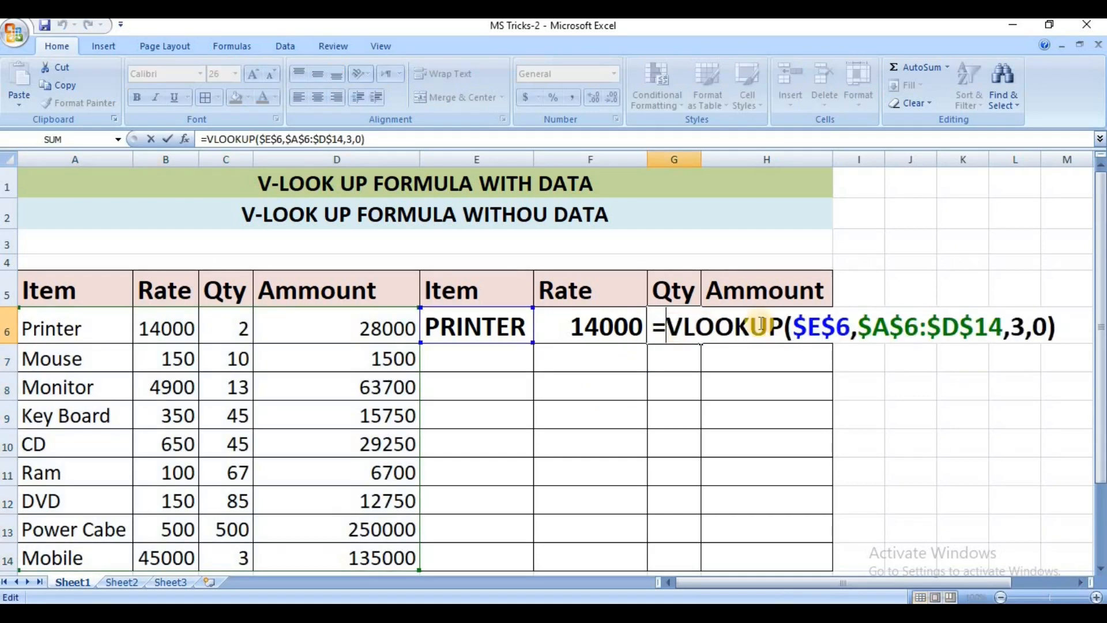
left_click_drag(863, 327, 1001, 341)
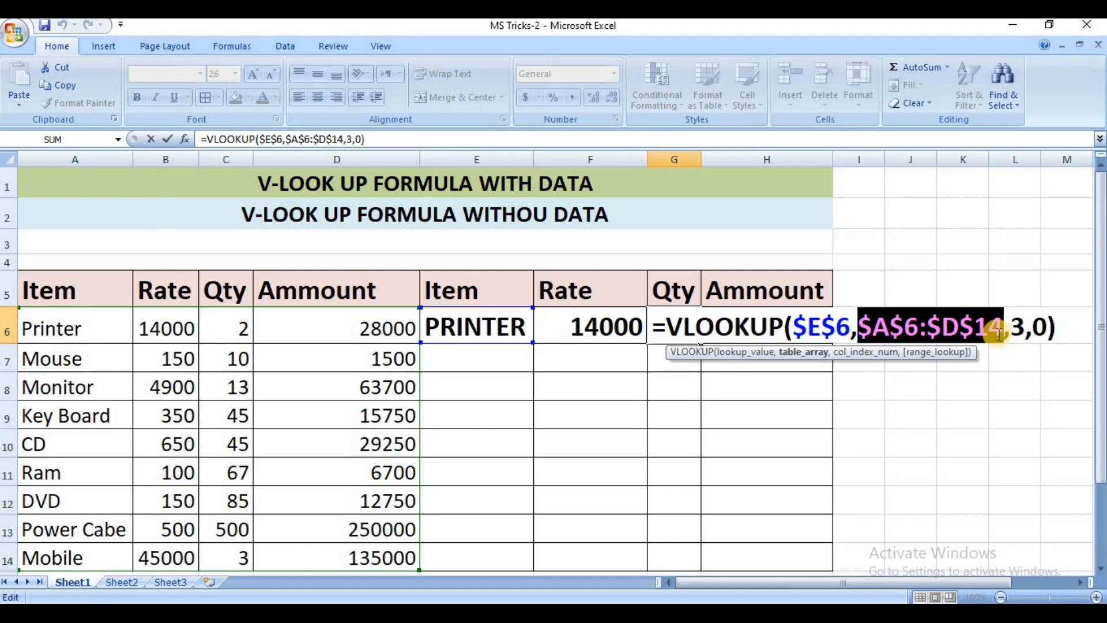
key("F9")
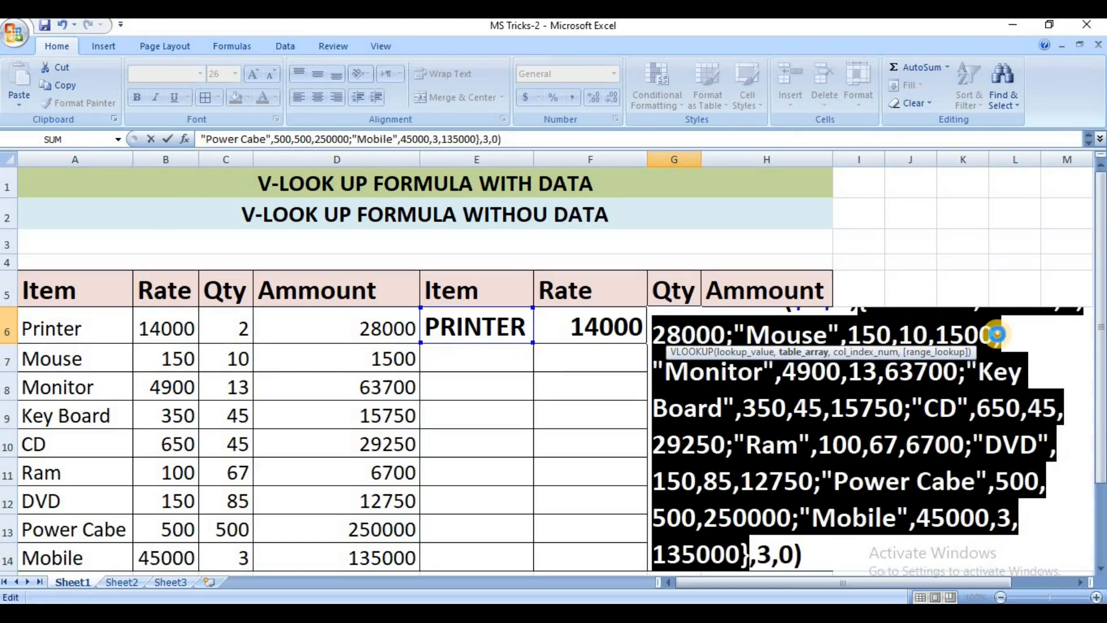
key("ctrl+Return")
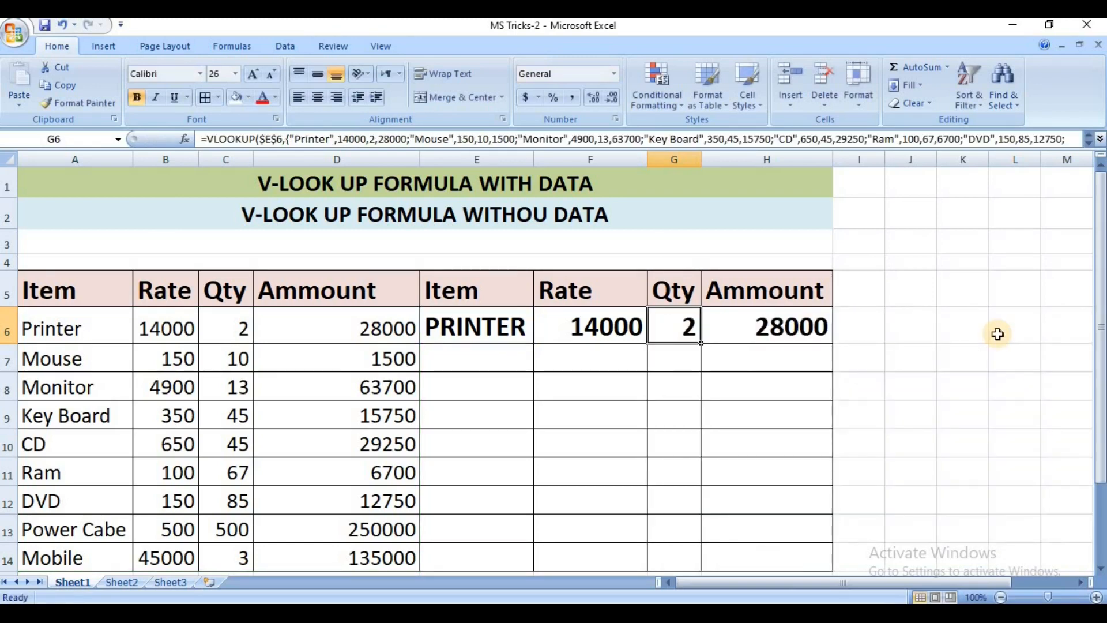
Step: Convert the A6:D14 reference in the H6 amount formula into its constant array values
left_click(811, 327)
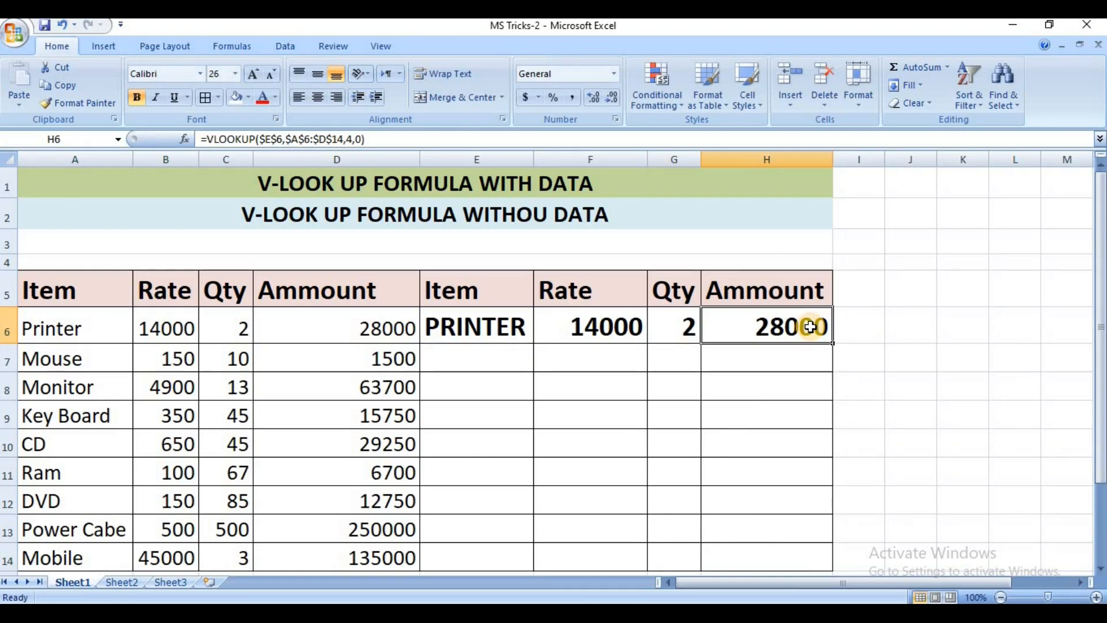
key("F2")
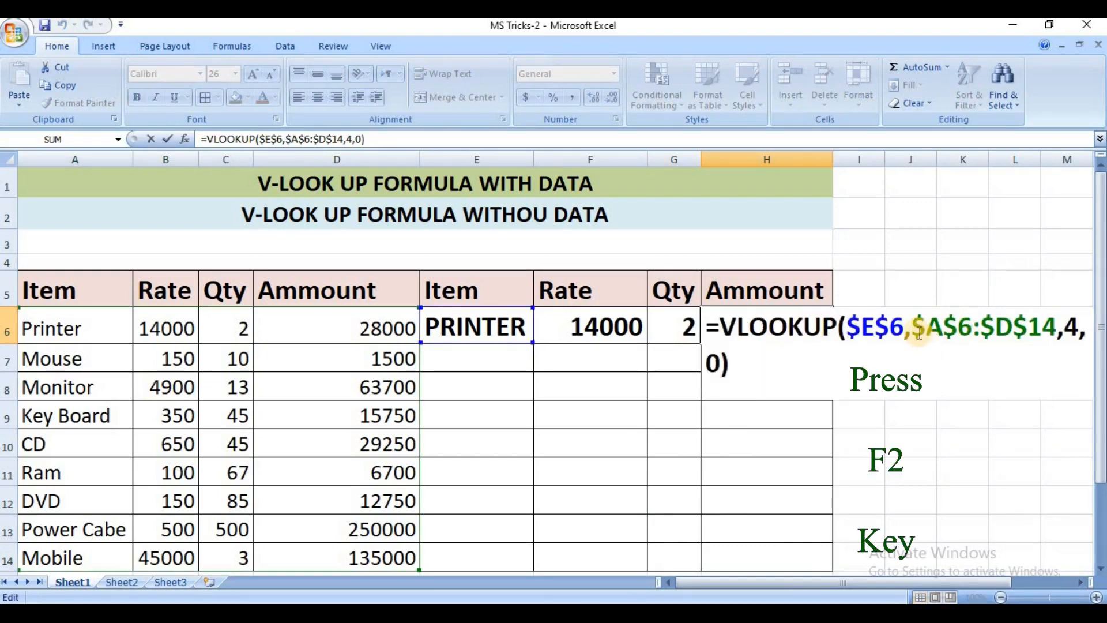
left_click_drag(916, 331, 1054, 333)
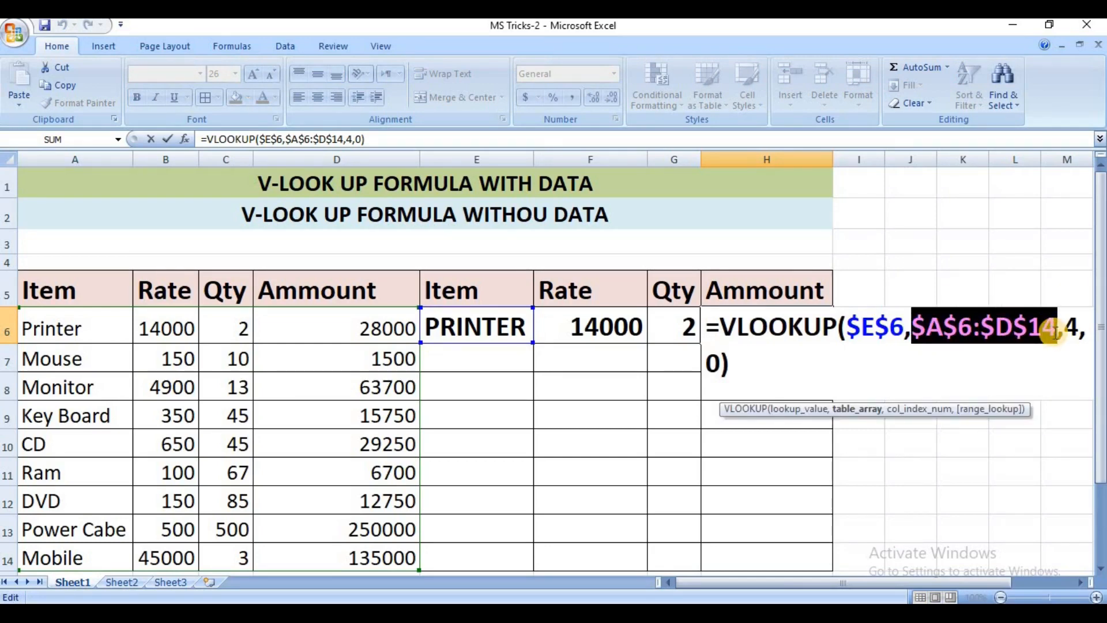
key("F9")
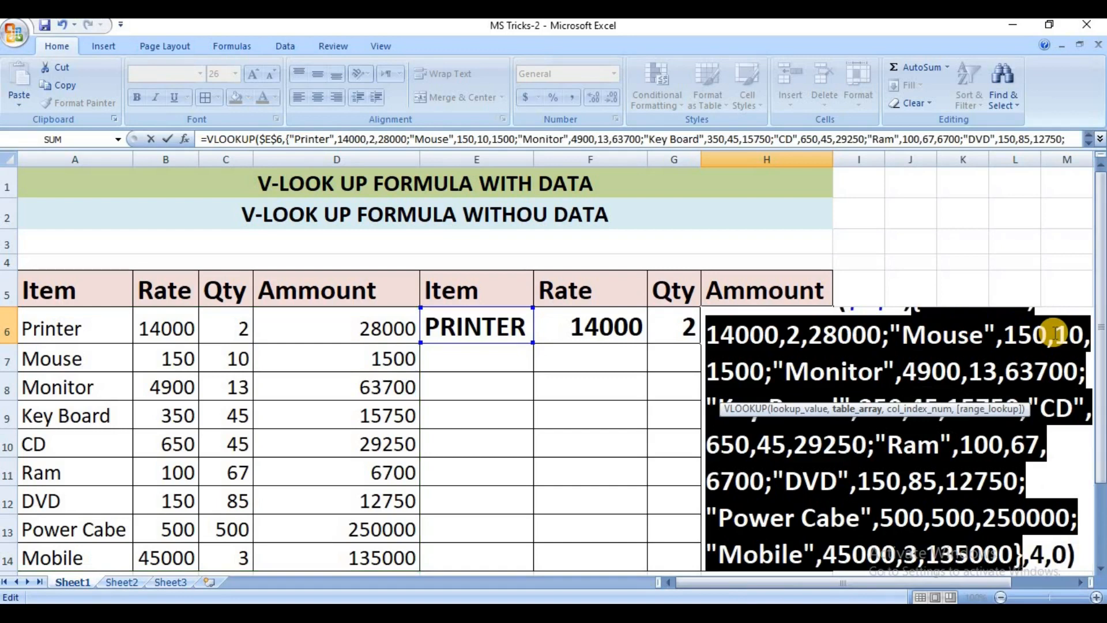
key("ctrl+Return")
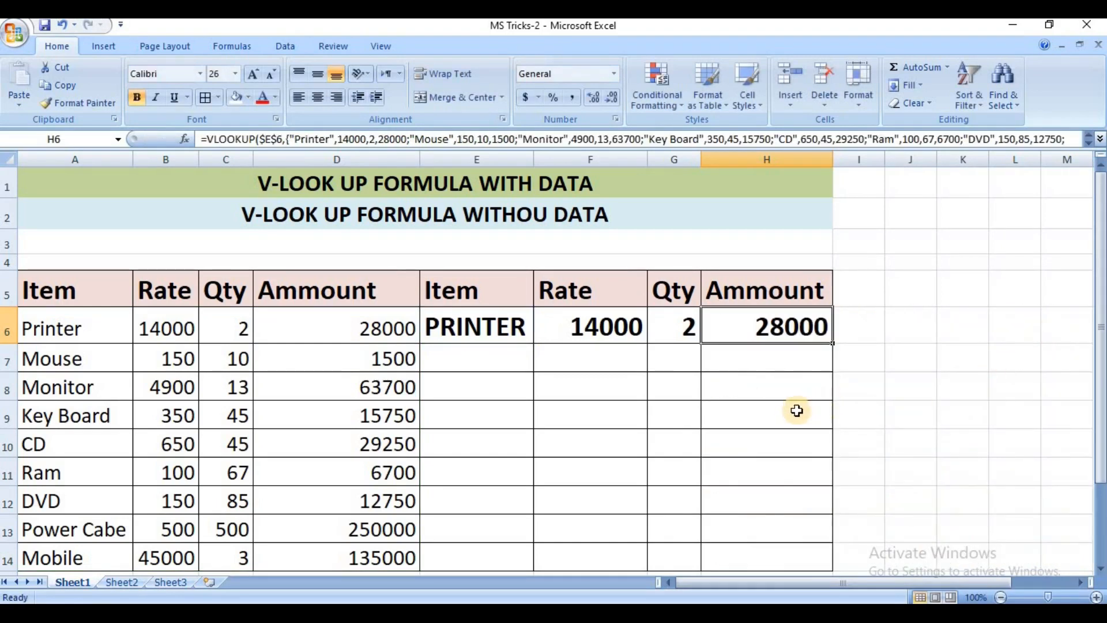
Step: Delete the source data in A6:D14 to test the three converted lookup formulas
left_click(796, 411)
left_click(37, 324)
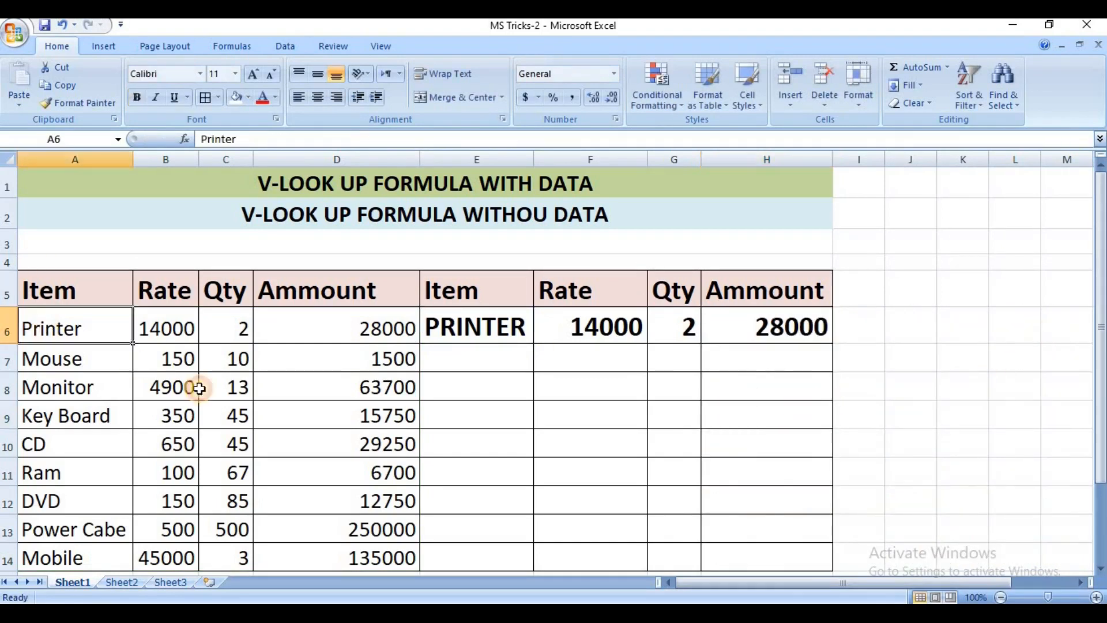
left_click_drag(199, 389, 305, 565)
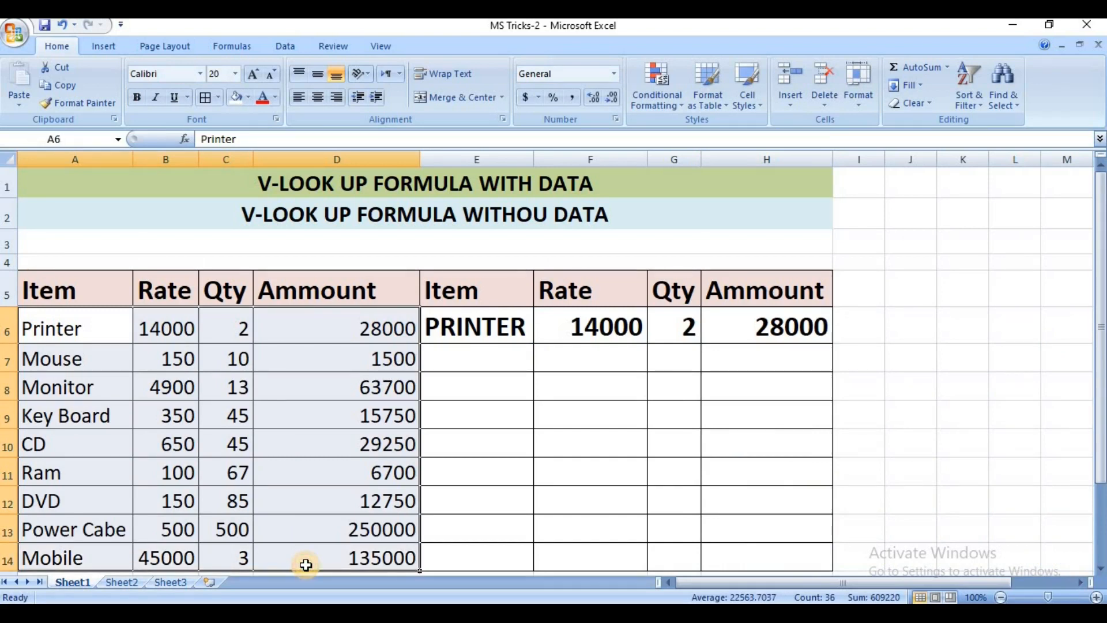
key("Delete")
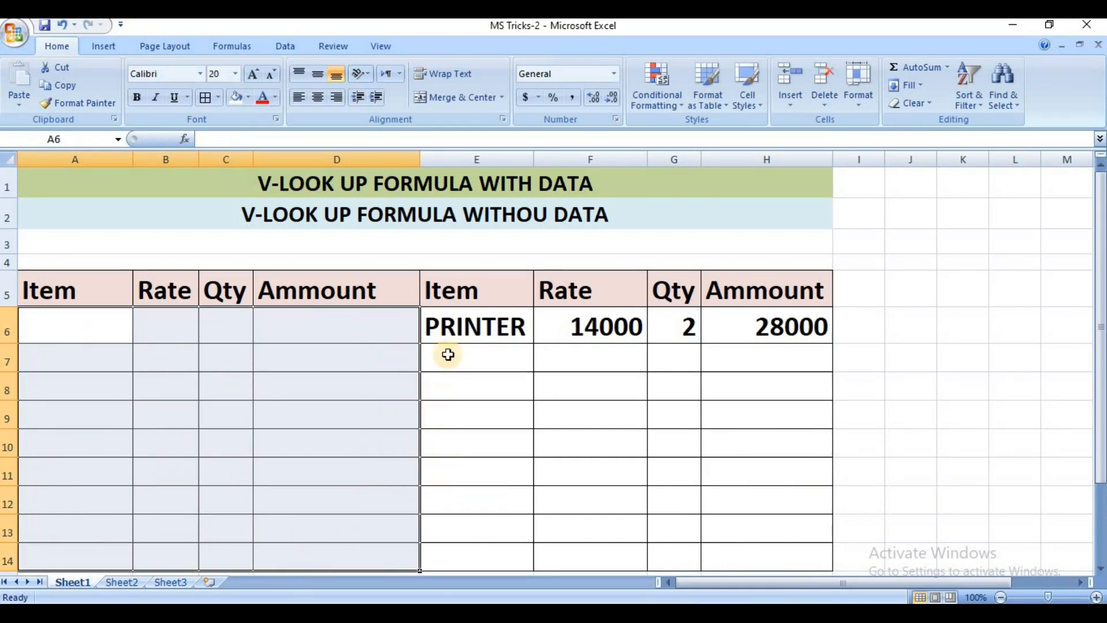
Step: Test the lookup formulas without source data by entering CD and then DVD as the item in E6
left_click(456, 331)
type("CD")
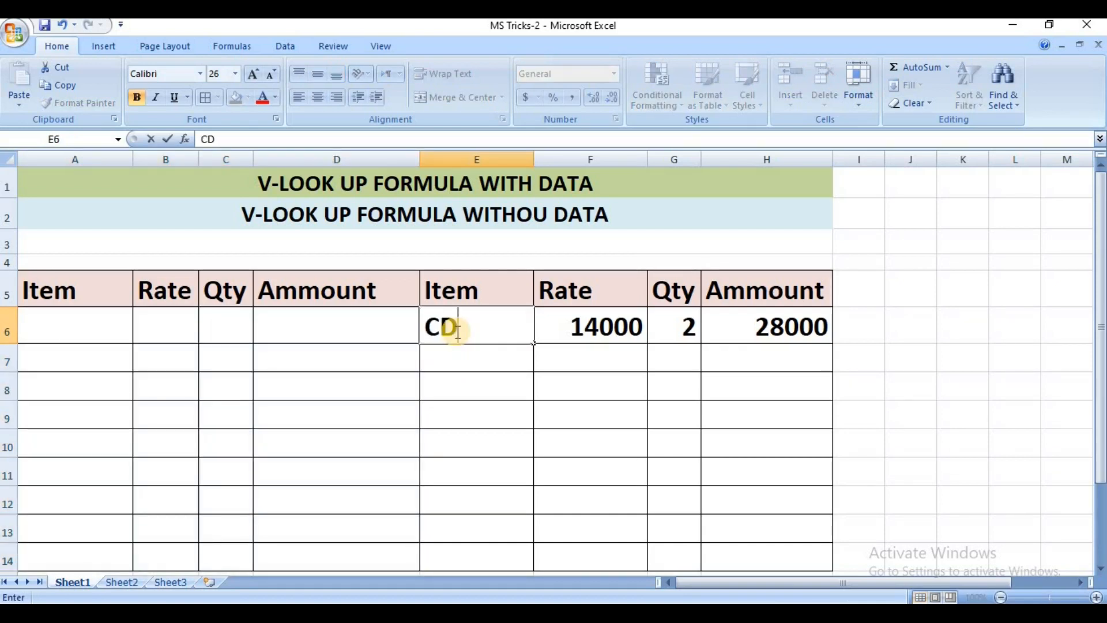
key("Return")
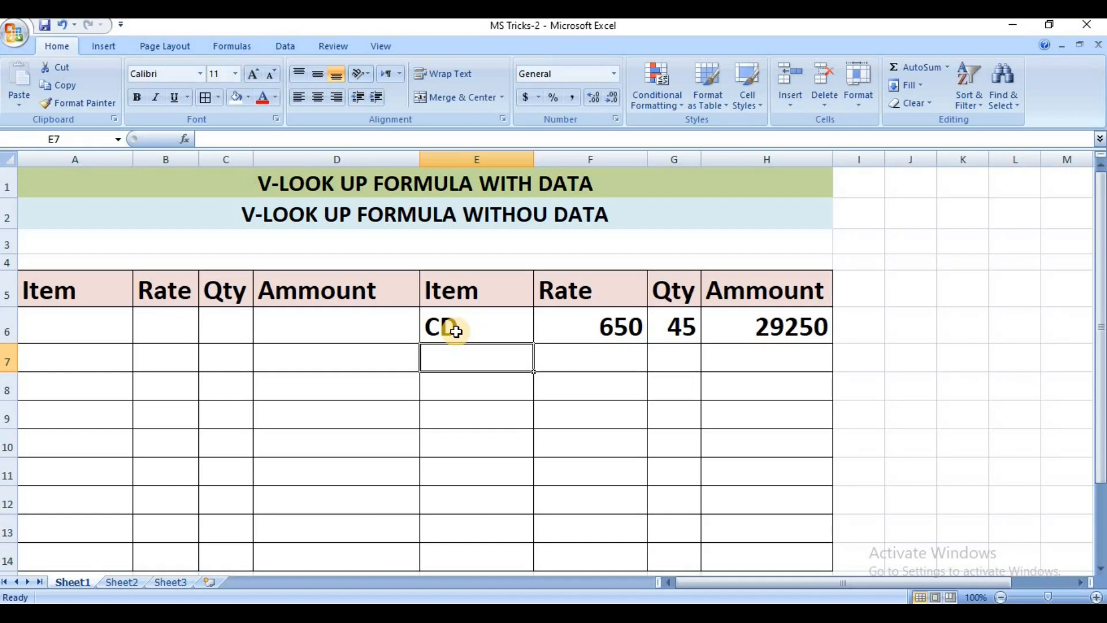
left_click(456, 331)
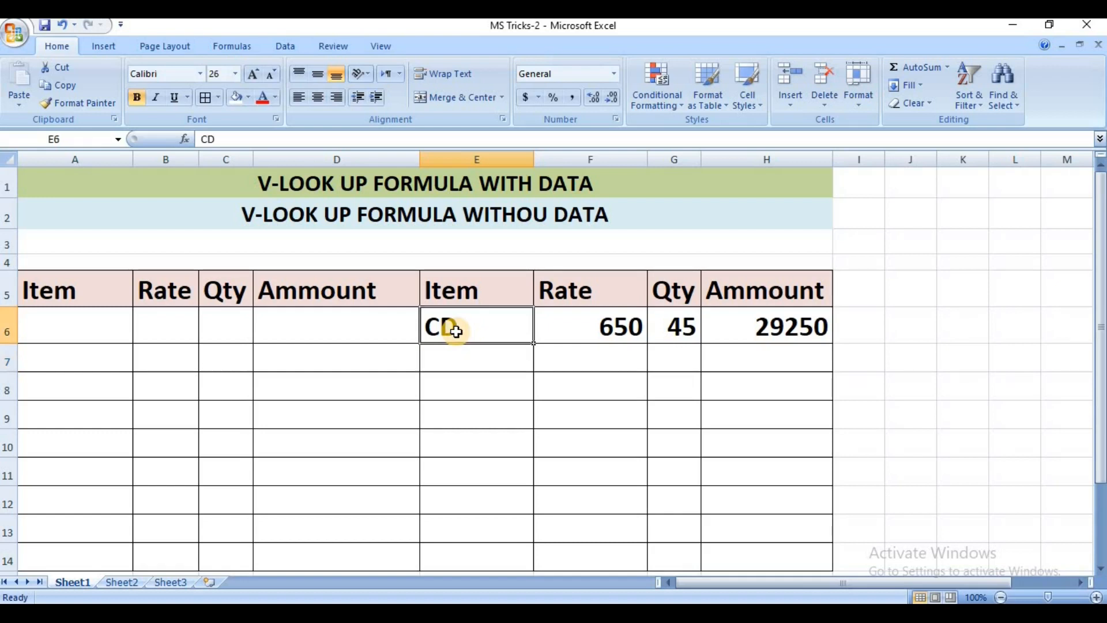
type("DVD")
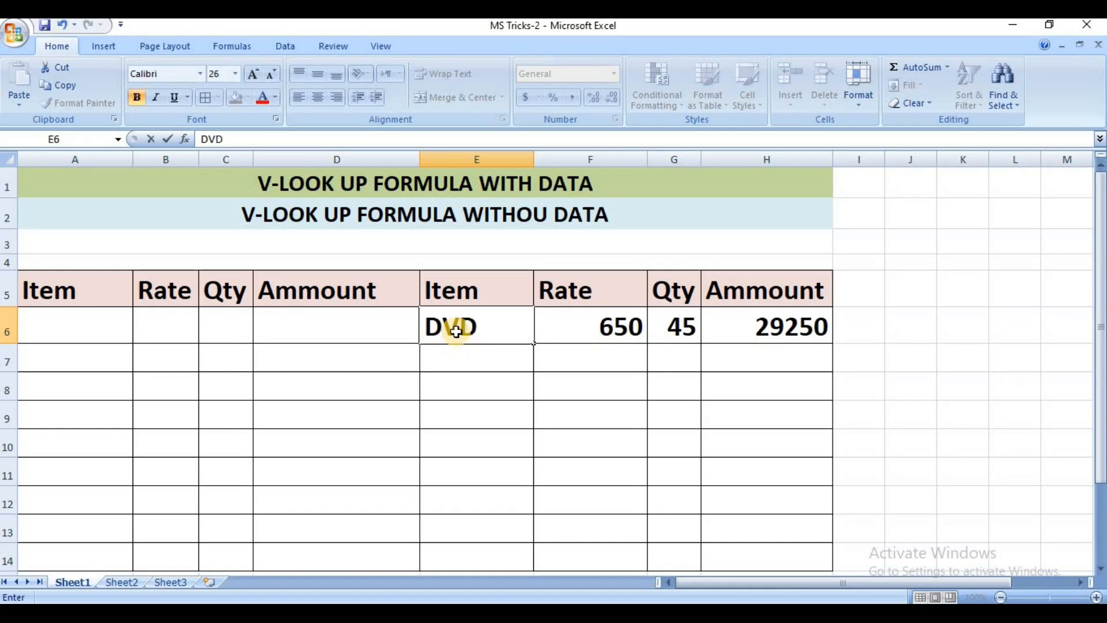
key("Return")
Step: Undo both item entries in E6 and the deletion of the source data
key("ctrl+z")
key("ctrl+z")
key("ctrl+z")
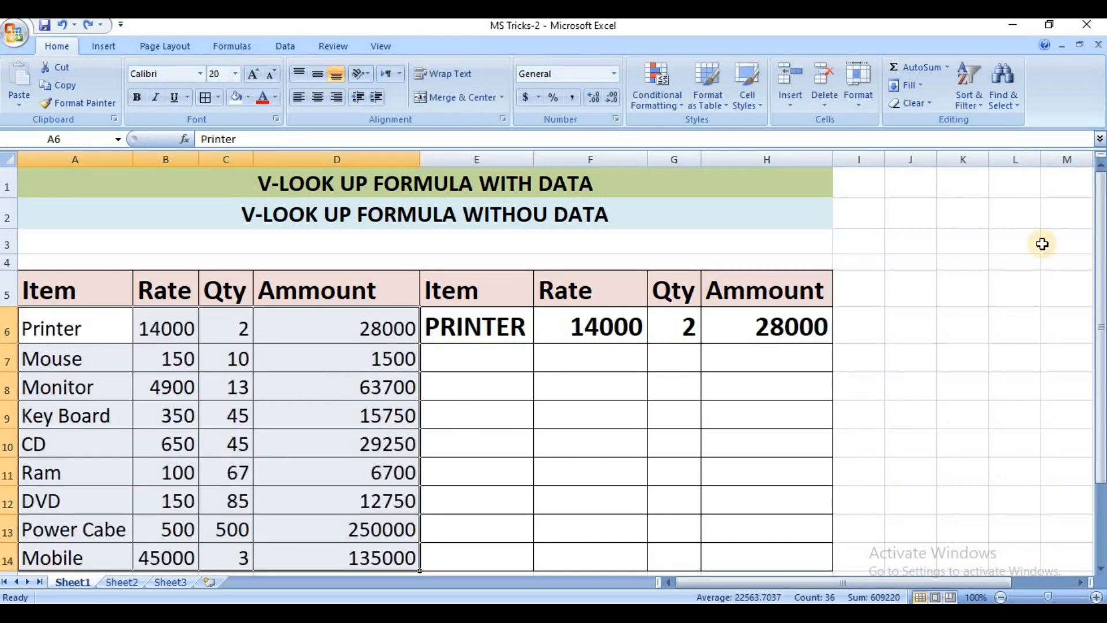
Step: Add a List data validation to E6 with the item names in =$A$6:$A$14 as its source
left_click_drag(1097, 305, 1095, 311)
left_click(482, 436)
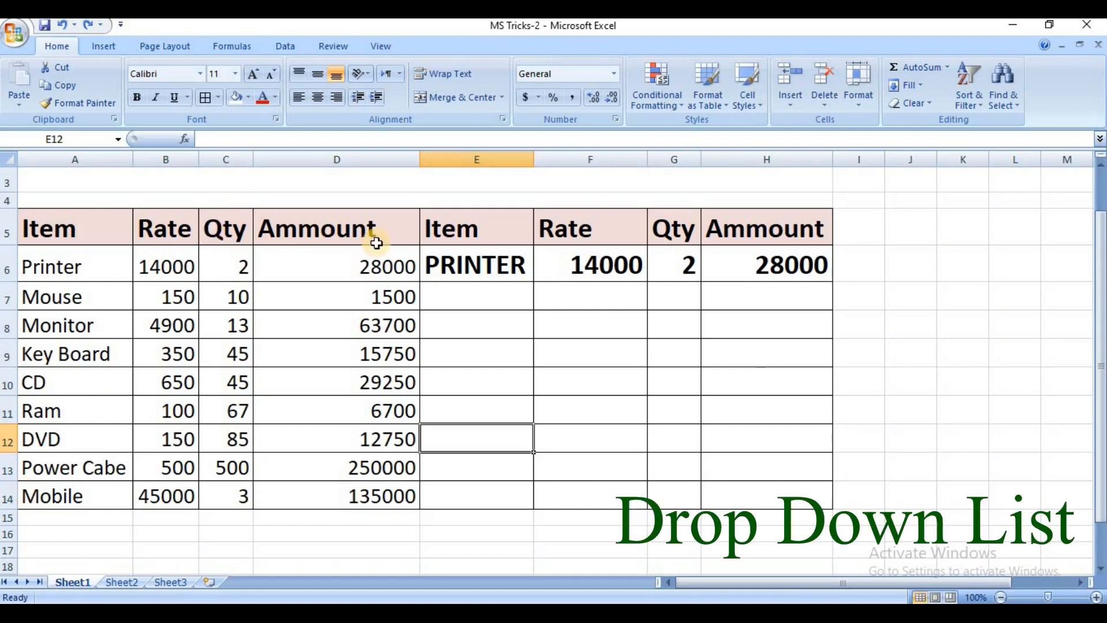
left_click(442, 265)
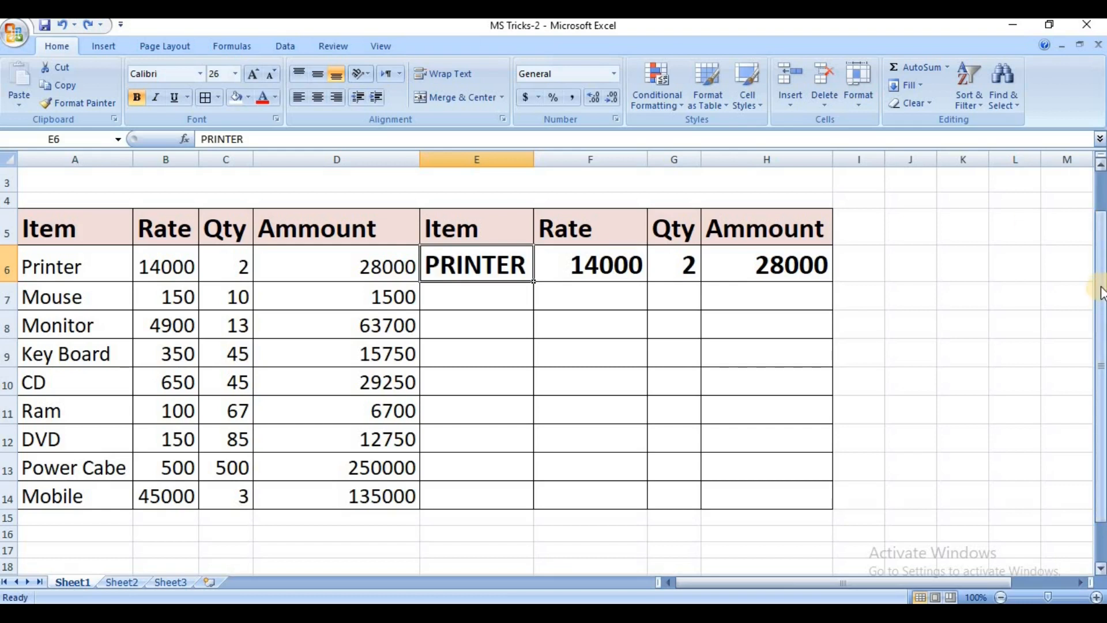
left_click_drag(1101, 291, 1095, 277)
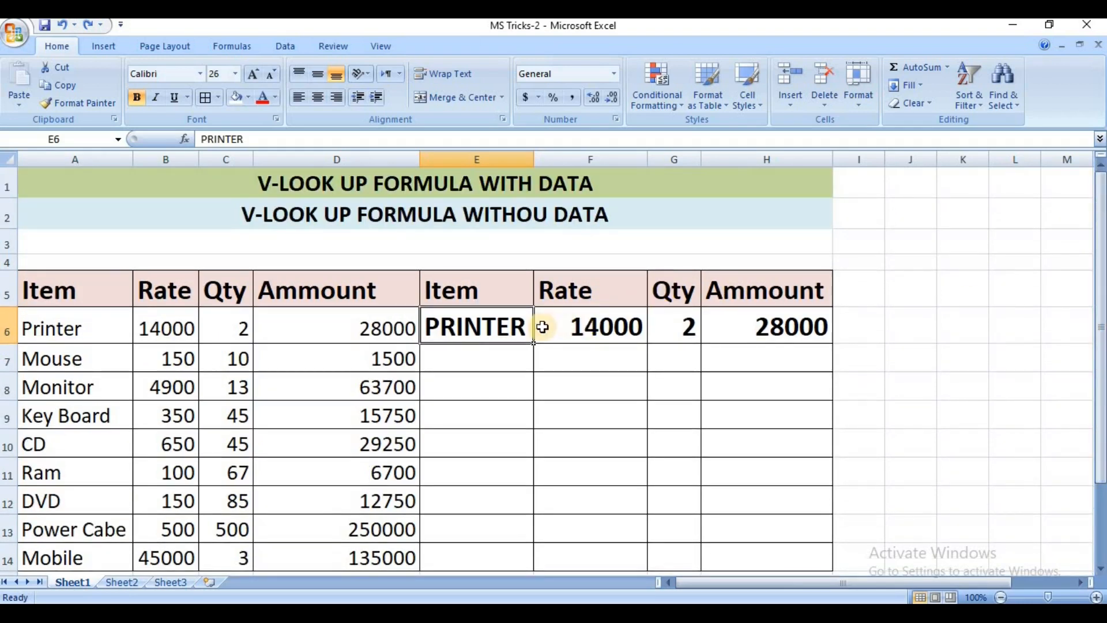
left_click(283, 47)
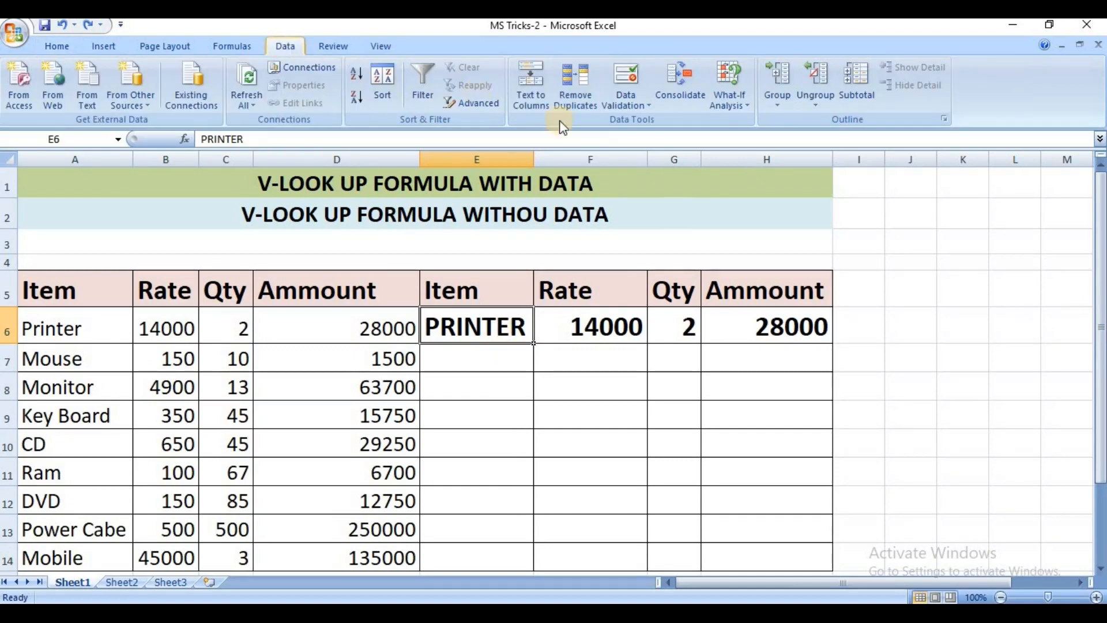
left_click(648, 107)
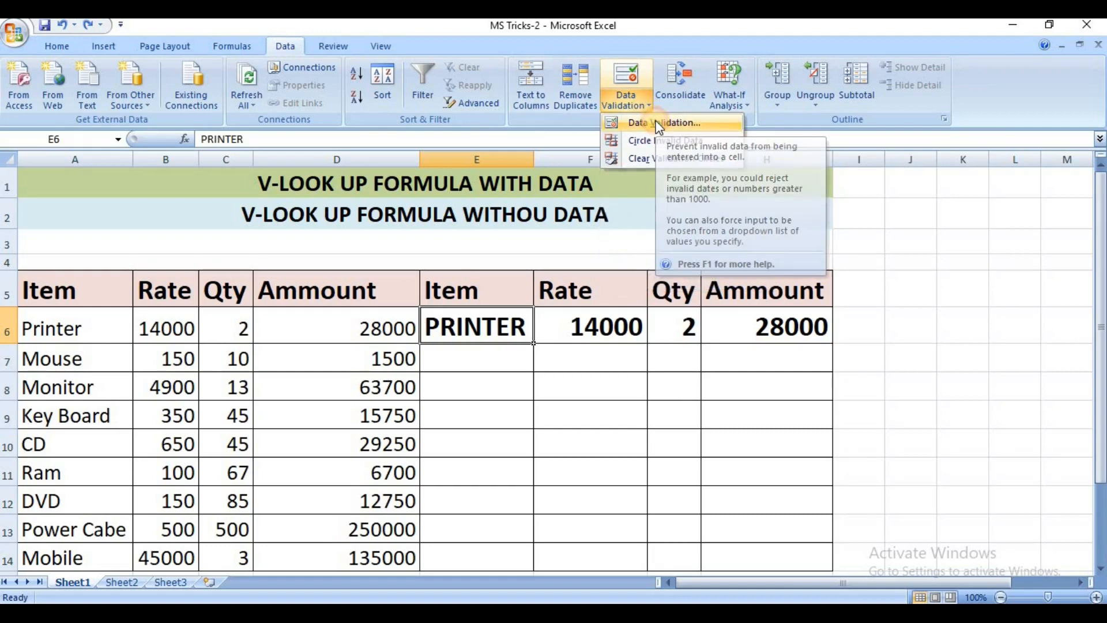
left_click(659, 125)
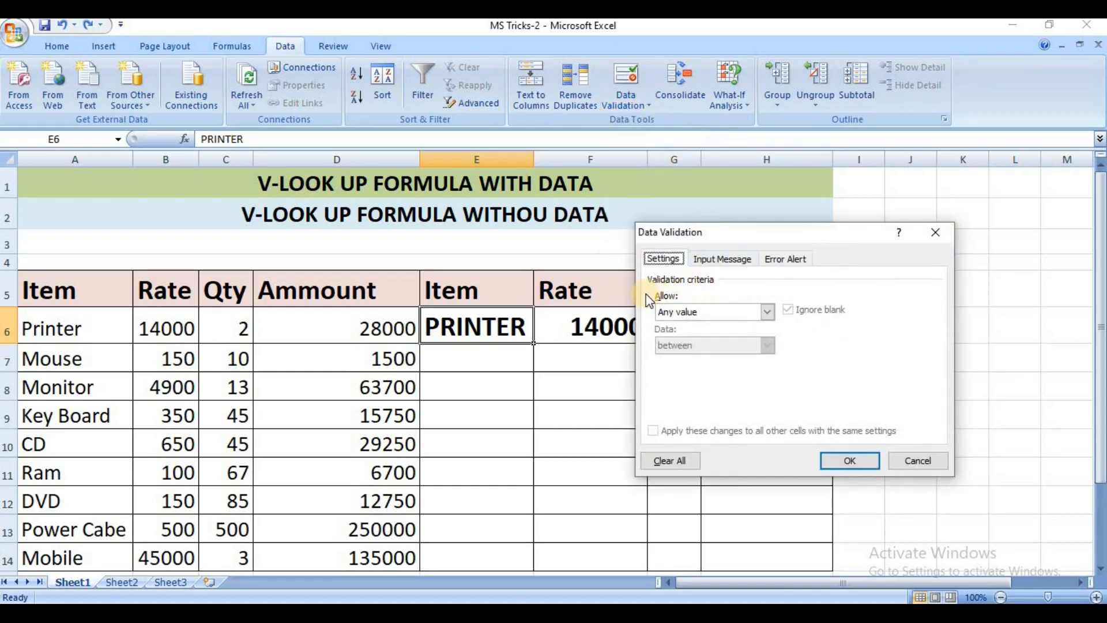
left_click(769, 312)
left_click(722, 362)
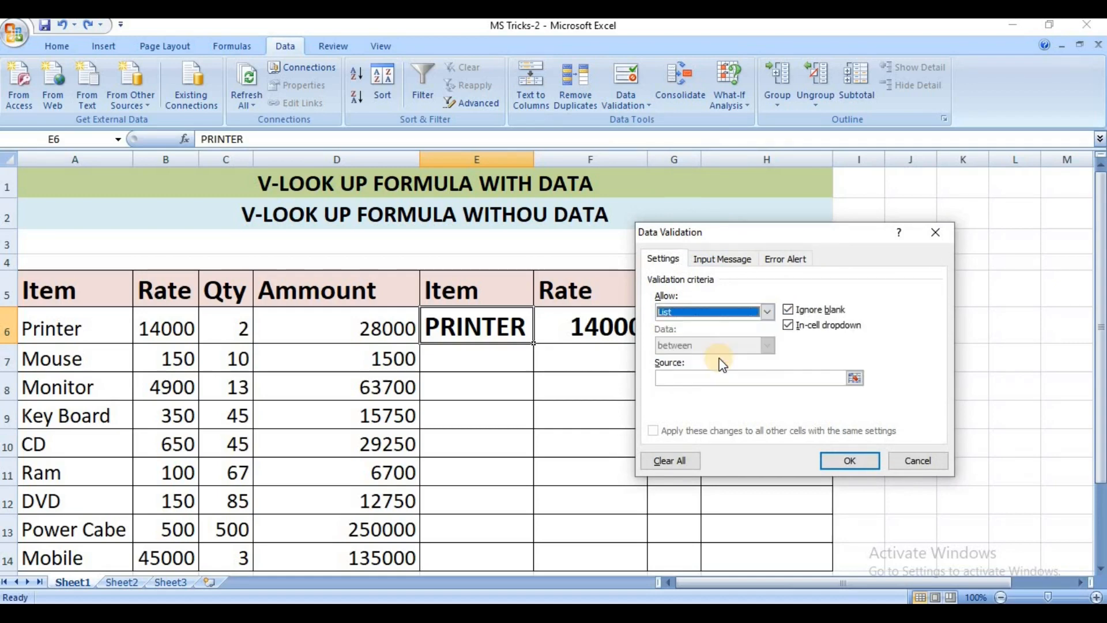
left_click(696, 377)
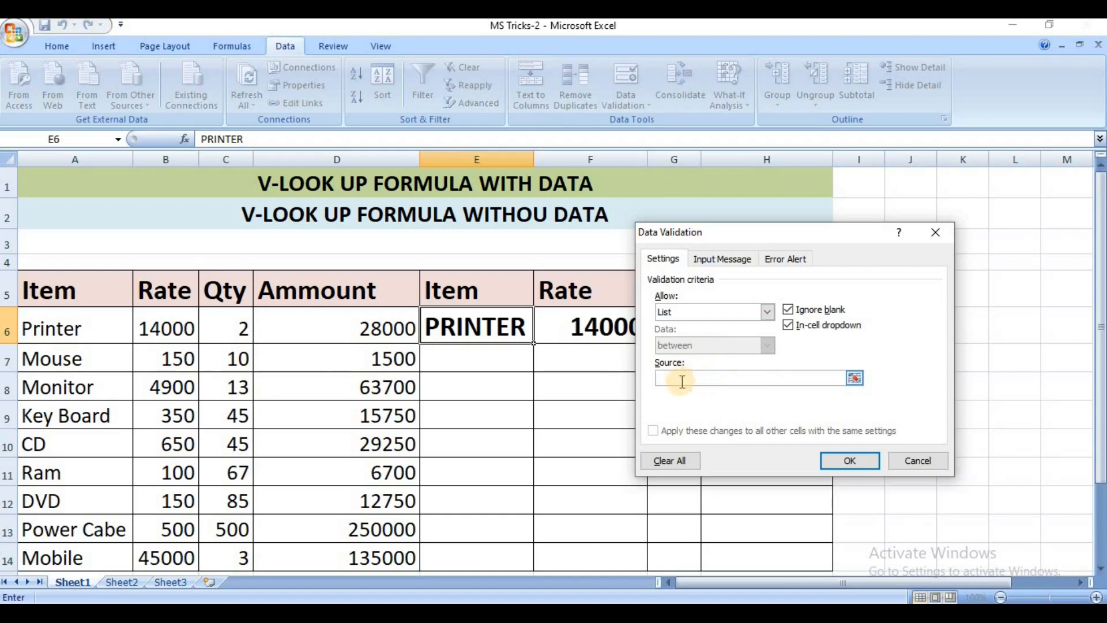
left_click_drag(76, 327, 65, 555)
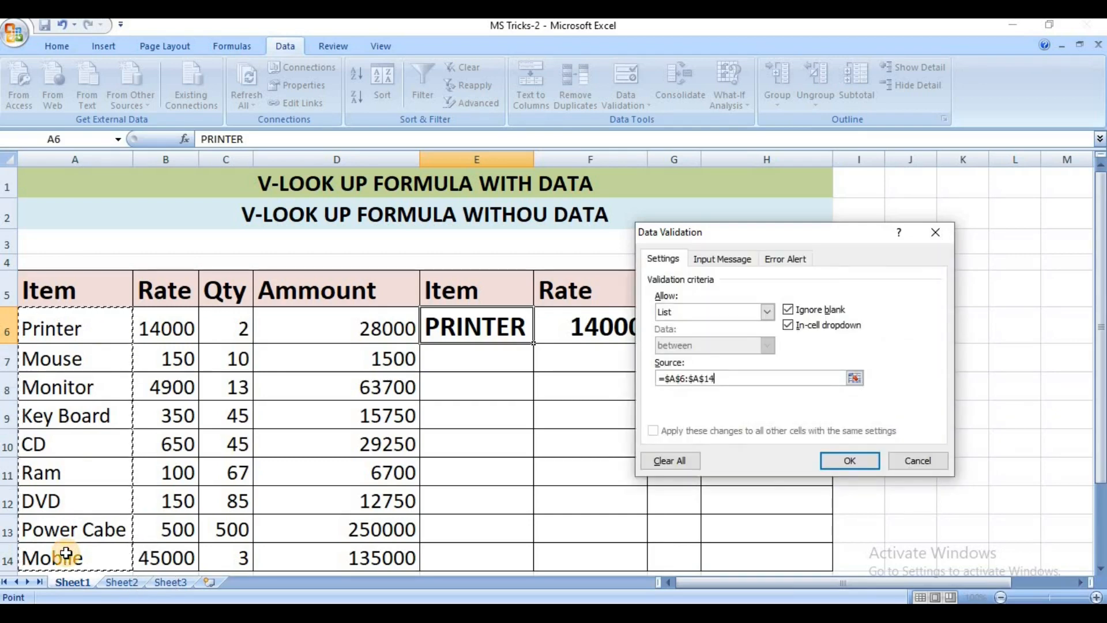
left_click(850, 460)
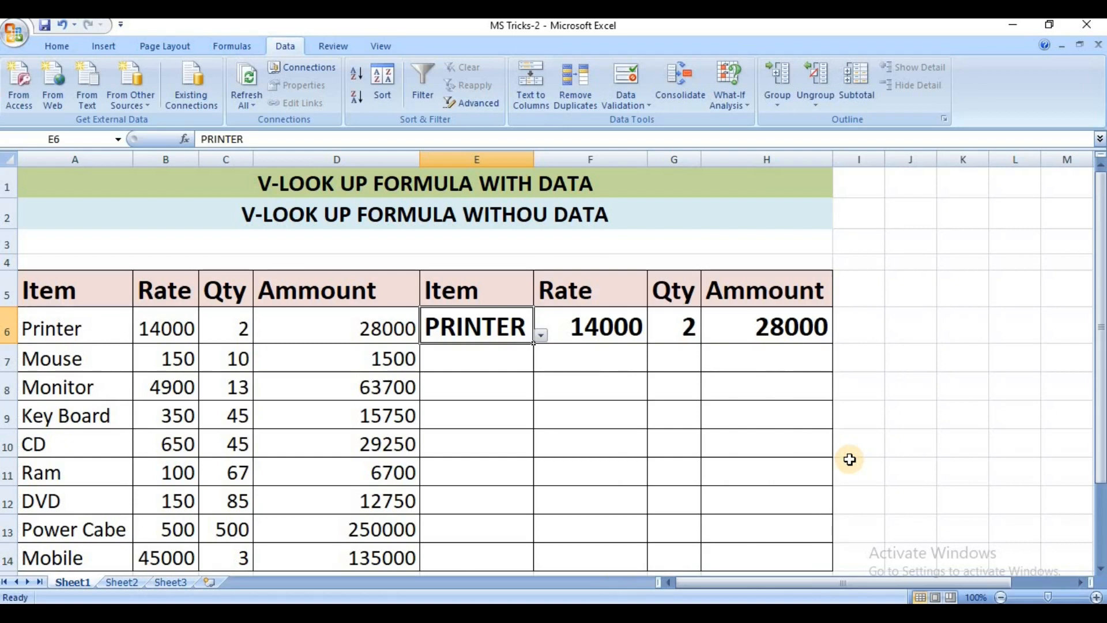
Step: Choose Power Cabe from the drop-down list in E6 and autofit the width of column E
left_click(542, 335)
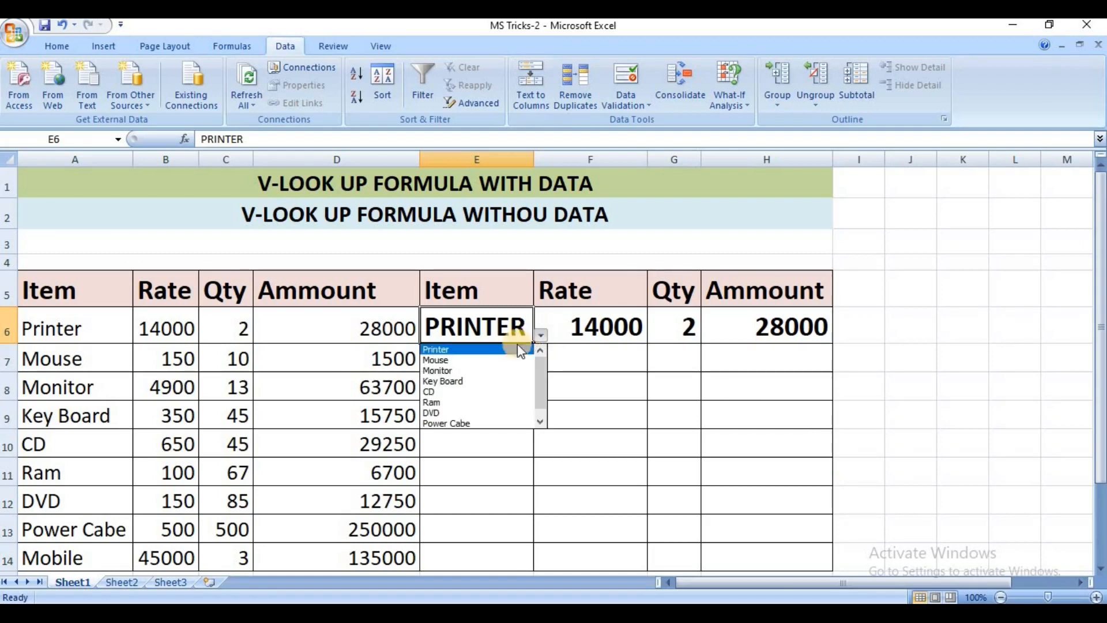
left_click(474, 423)
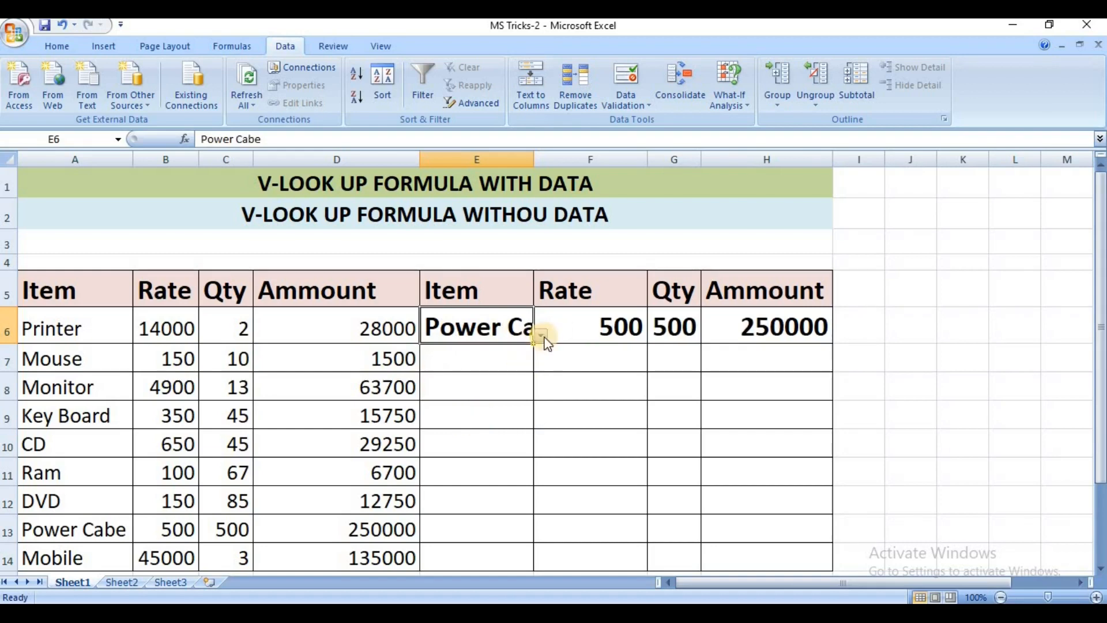
double_click(533, 159)
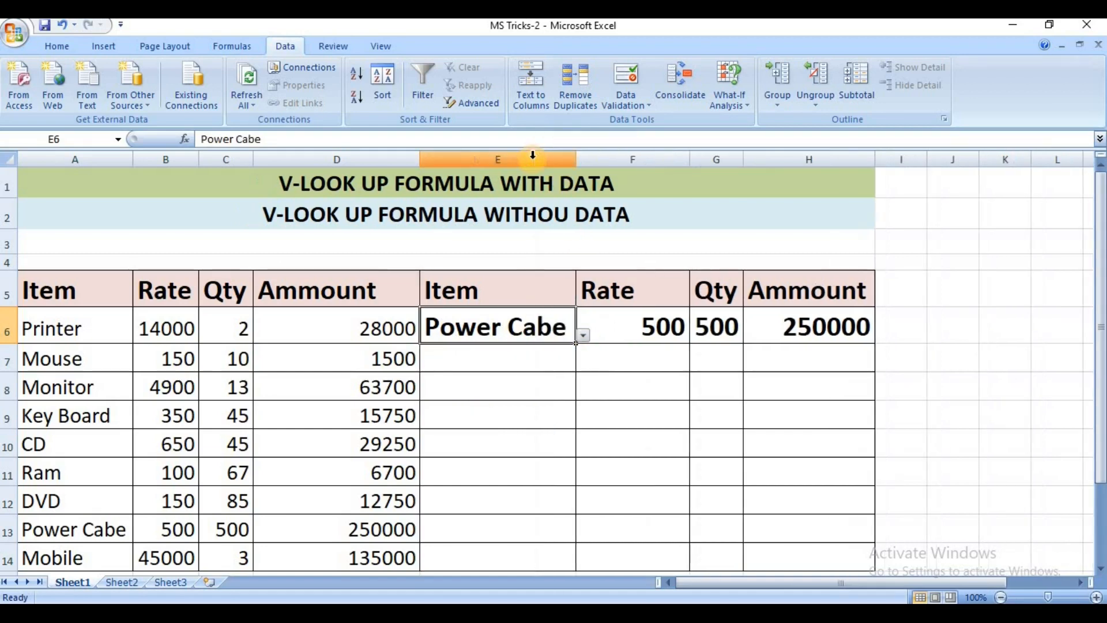
Step: Switch the item in E6 to Key Board and then to Ram using its drop-down list
left_click(583, 335)
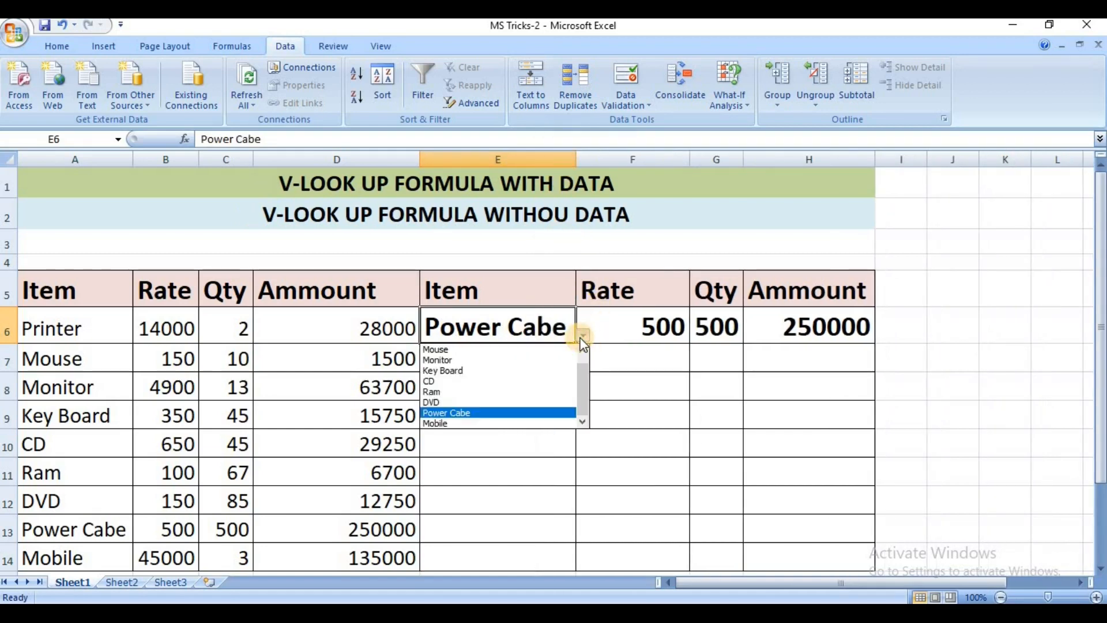
left_click(511, 371)
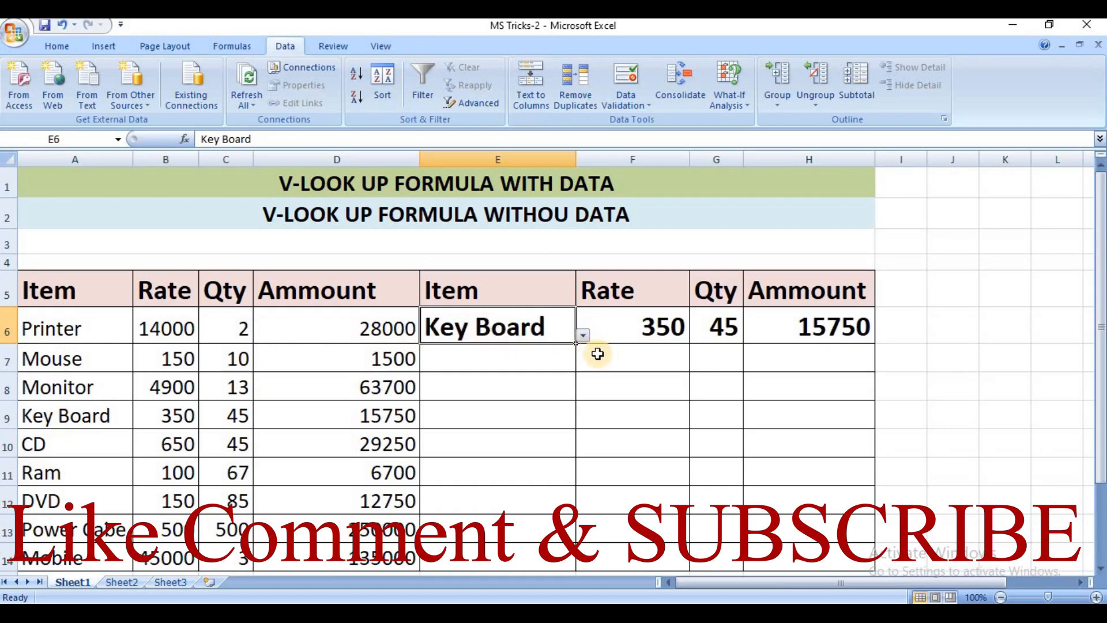
left_click(584, 336)
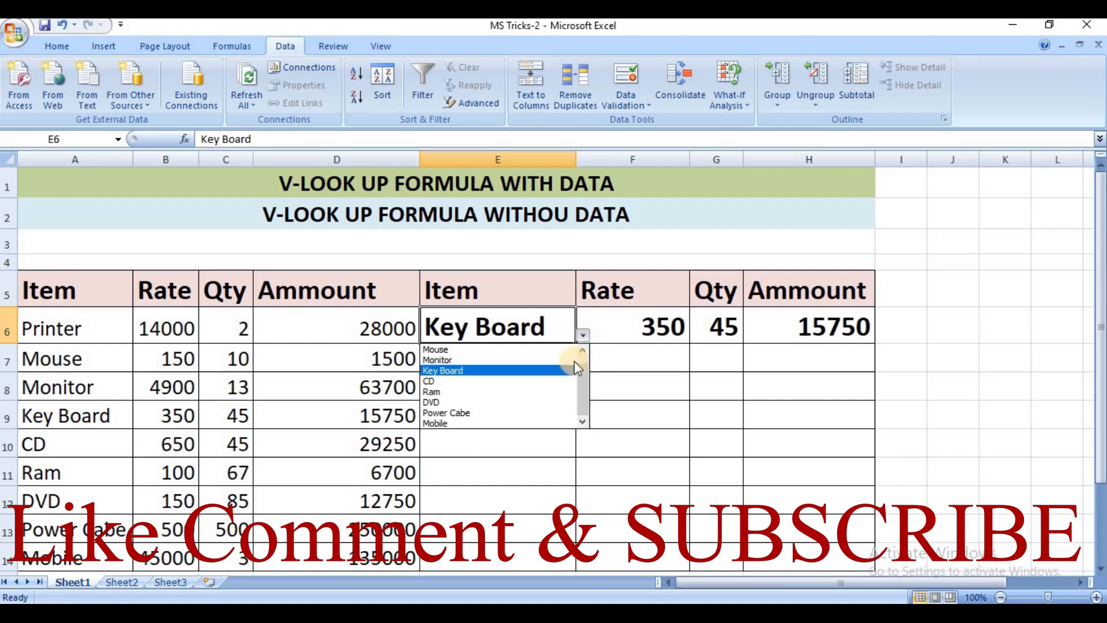
left_click(549, 394)
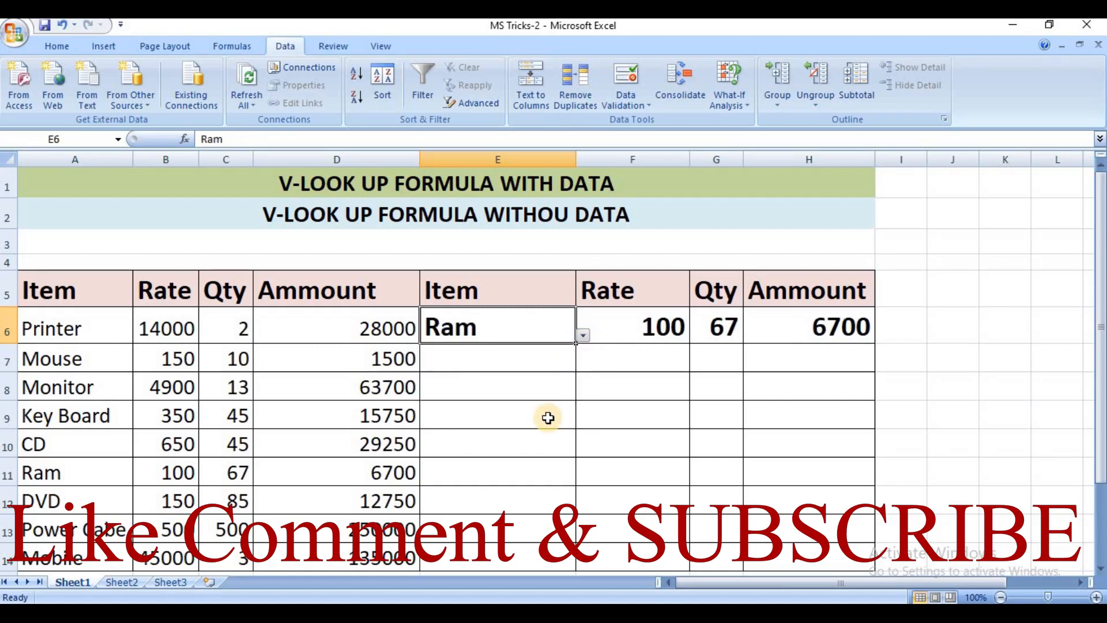